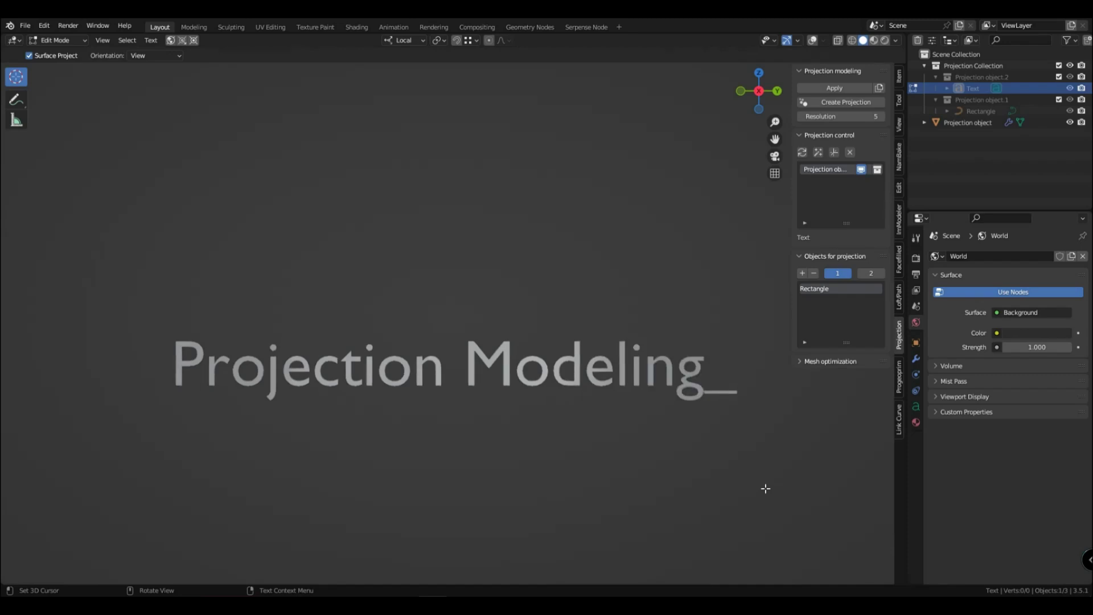
Project the Projection Modeling text onto the wavy Rectangle strip and orbit to check it
mouse_move(765, 488)
middle_mouse_down()
mouse_move(615, 435)
mouse_move(571, 461)
mouse_move(593, 466)
middle_mouse_up()
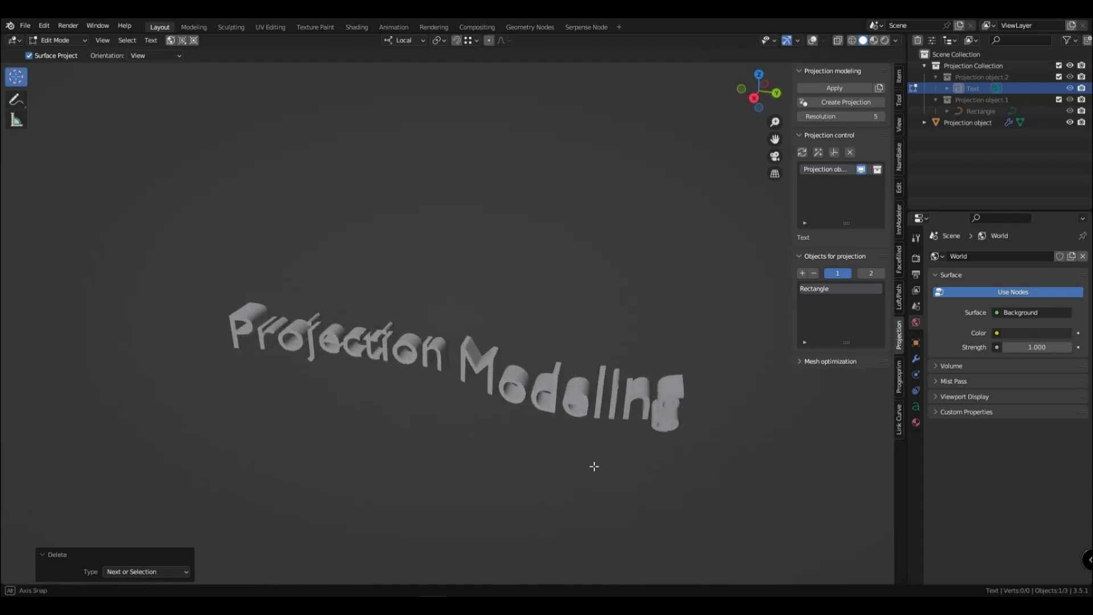
left_click(879, 173)
middle_click_drag(779, 246, 447, 290)
Return to object mode and open the Rectangle strip for point editing
key("Tab")
left_click(432, 297)
key("Tab")
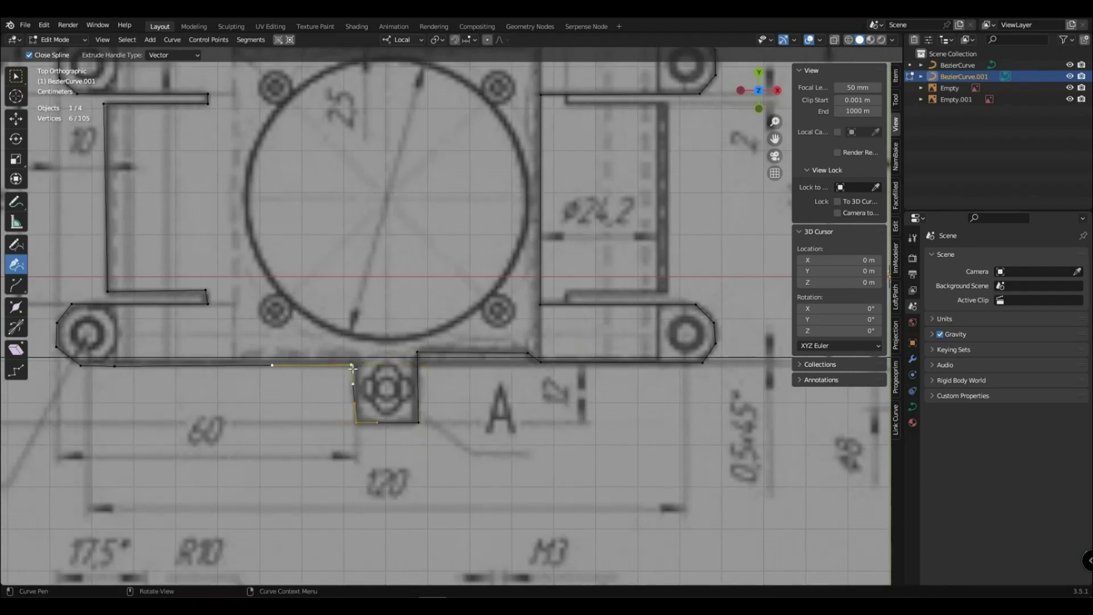
Shape the last point of the BezierCurve.002 front-view outline, then return to object mode
scroll(365, 383, "down", 5)
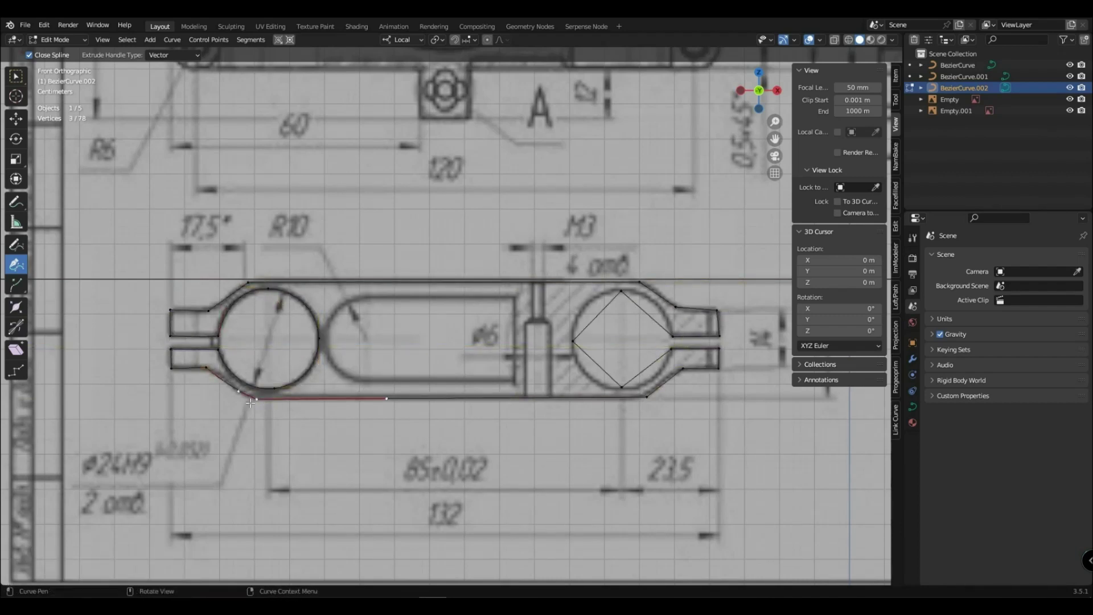
scroll(642, 397, "up", 3)
left_click_drag(478, 352, 481, 354)
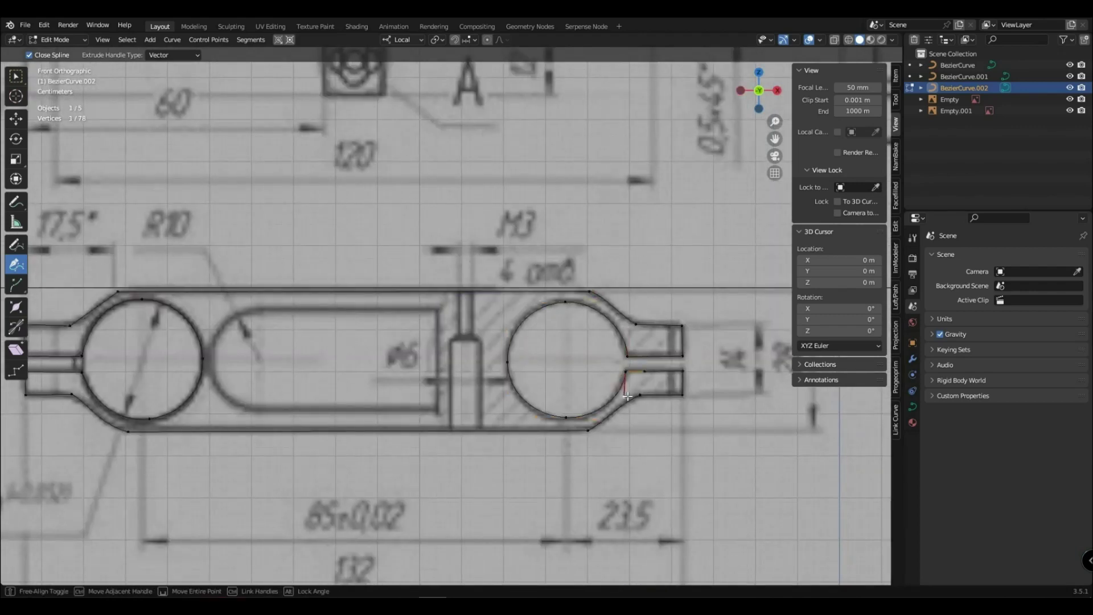
scroll(627, 395, "down", 5)
key("Tab")
middle_click_drag(627, 395, 453, 383)
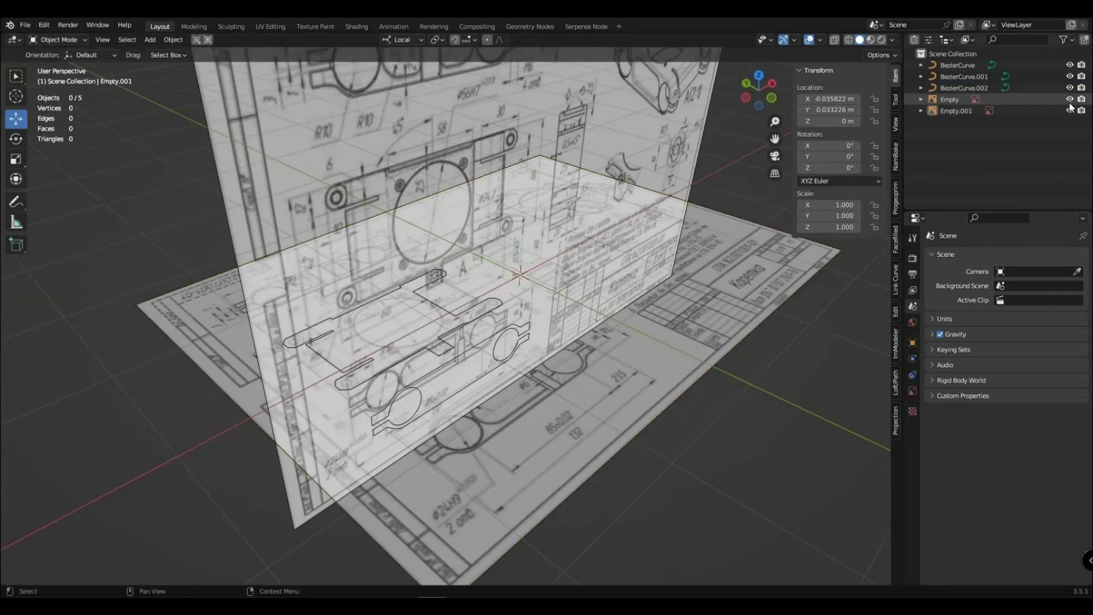
Hide Empty and Empty.001, then create a projection solid from BezierCurve.001 and BezierCurve.002
left_click_drag(1069, 99, 1069, 111)
left_click(493, 274)
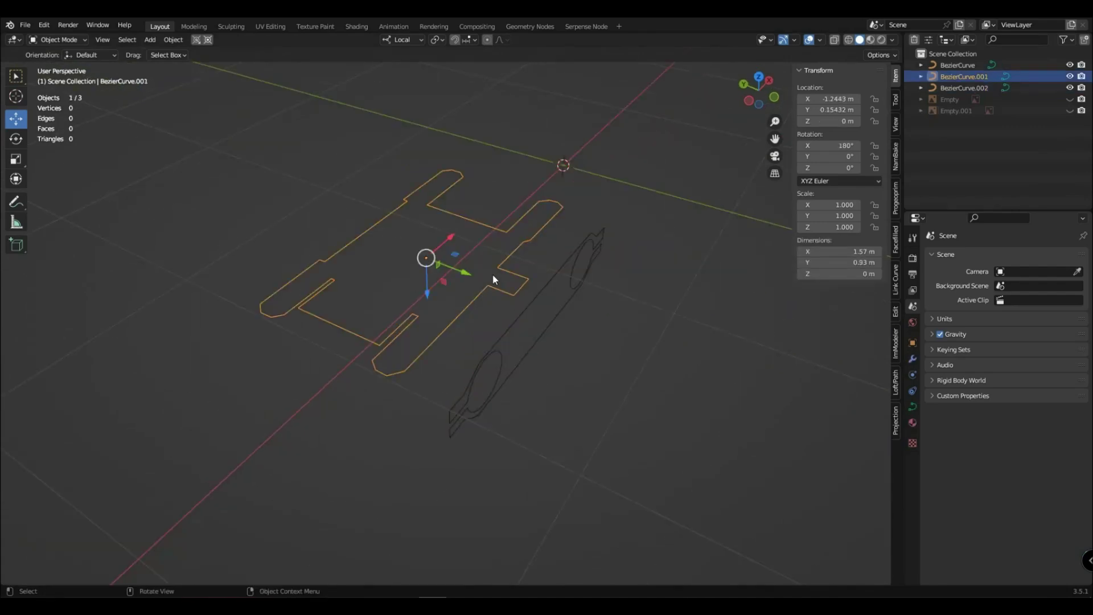
left_click_drag(634, 439, 280, 185)
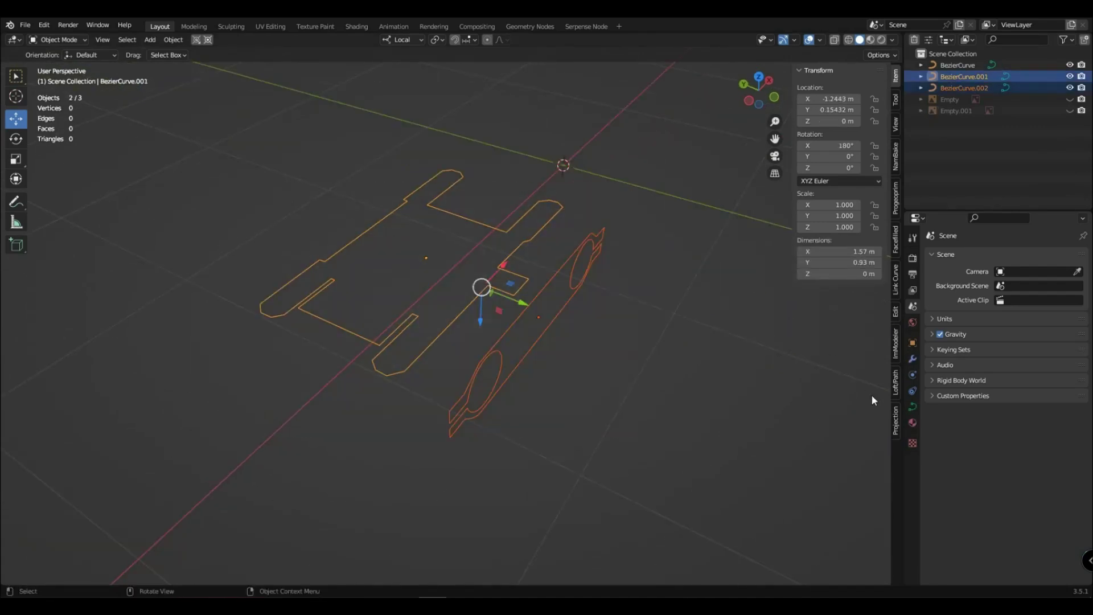
left_click(835, 102)
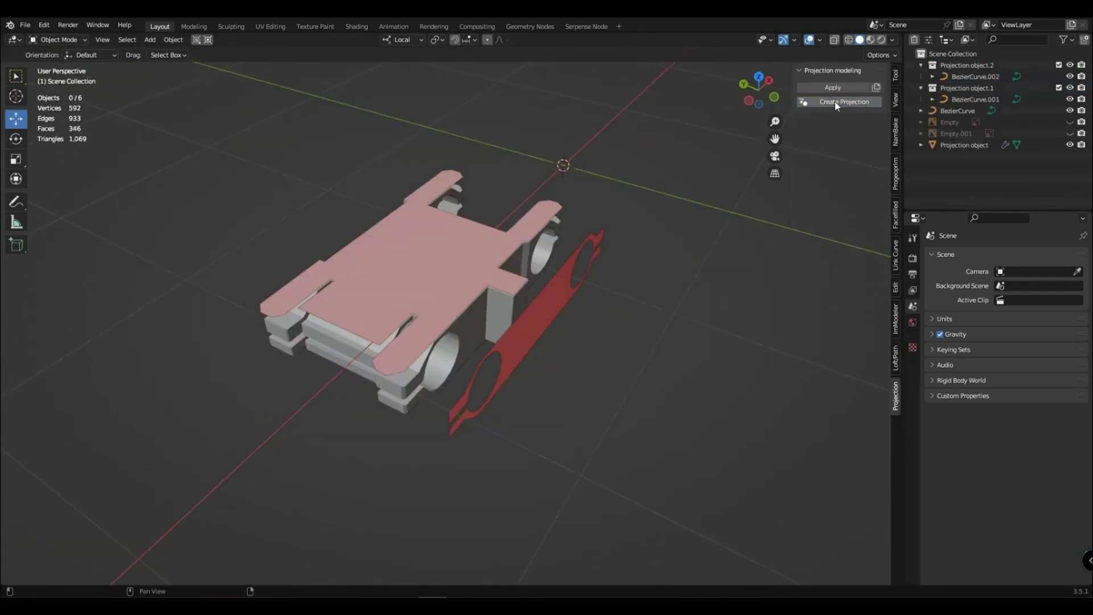
mouse_move(678, 220)
middle_mouse_down()
mouse_move(486, 304)
mouse_move(591, 305)
mouse_move(625, 282)
mouse_move(562, 306)
mouse_move(484, 270)
middle_mouse_up()
Lift the top curve above the grey solid and lower the front curve beneath it
left_click(483, 270)
left_click_drag(423, 291, 665, 436)
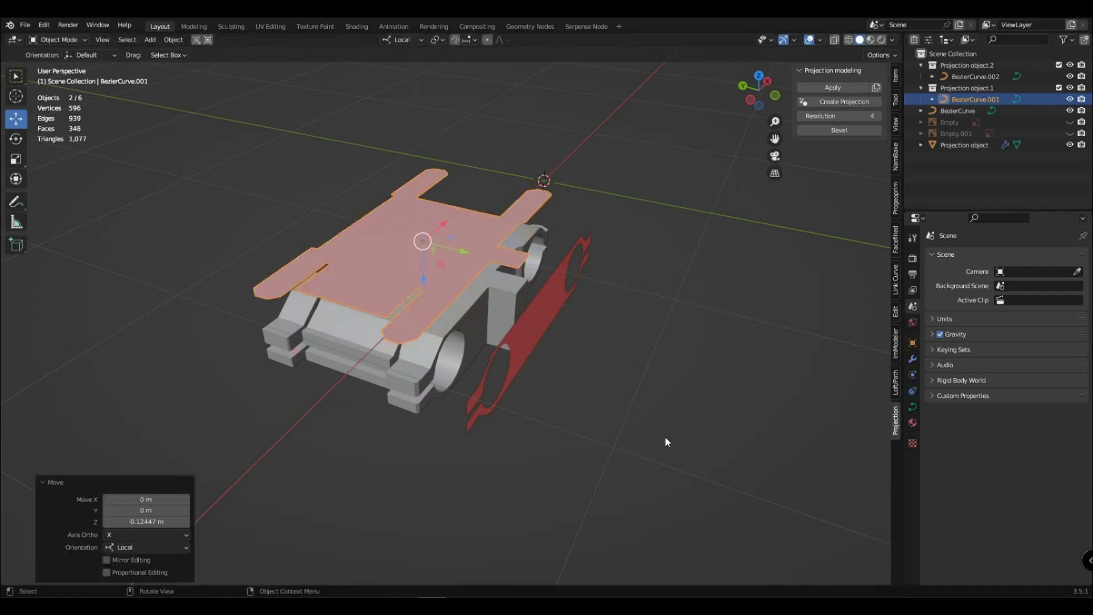
left_click(665, 436)
mouse_move(665, 436)
middle_mouse_down()
mouse_move(497, 355)
mouse_move(521, 338)
middle_mouse_up()
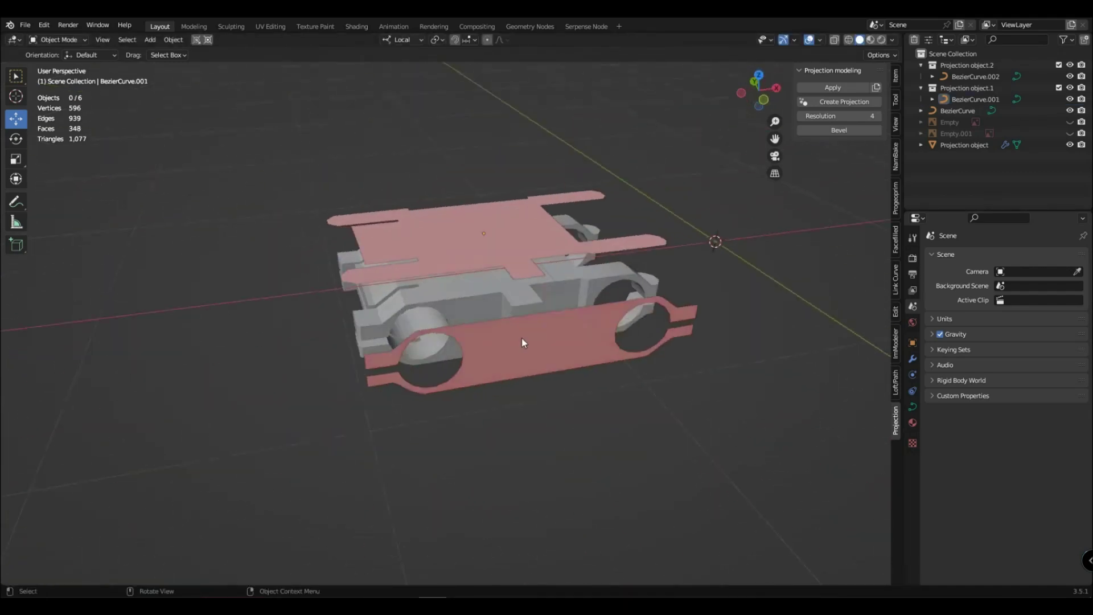
left_click_drag(529, 333, 535, 370)
Raise the top curve BezierCurve.001 further and open it for point editing
left_click(510, 255)
left_click_drag(511, 255, 501, 188)
mouse_move(443, 299)
middle_mouse_down()
mouse_move(513, 348)
mouse_move(505, 289)
mouse_move(538, 306)
mouse_move(524, 315)
mouse_move(455, 261)
mouse_move(374, 315)
middle_mouse_up()
left_click(456, 261)
key("Tab")
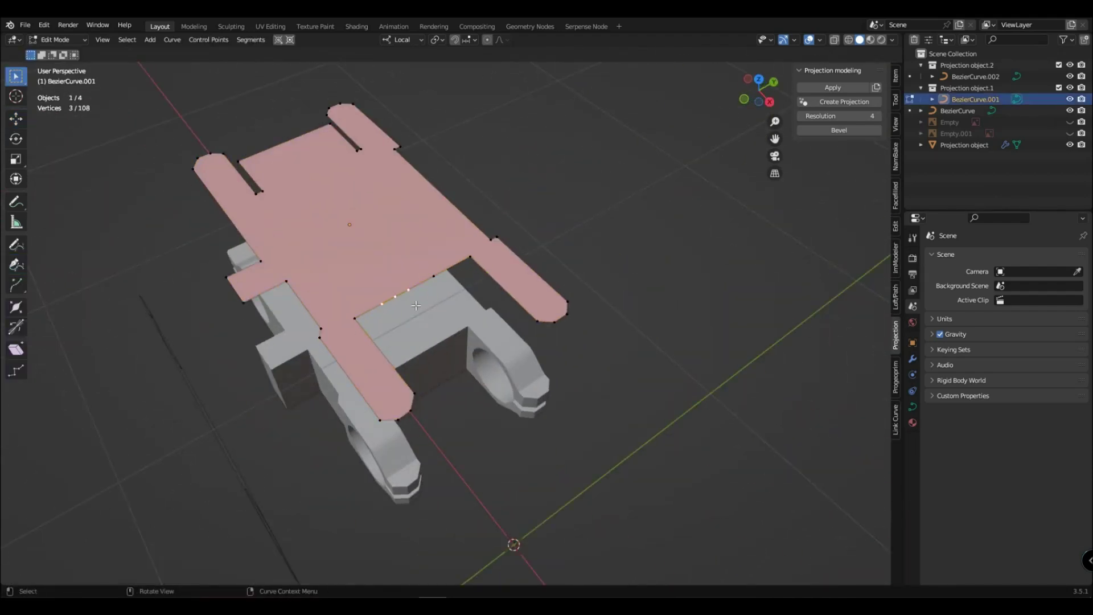
Select the central tab's control points on BezierCurve.001, then move and scale them
left_click(524, 402)
mouse_move(524, 402)
middle_mouse_down()
mouse_move(455, 342)
mouse_move(453, 397)
middle_mouse_up()
left_click(453, 397)
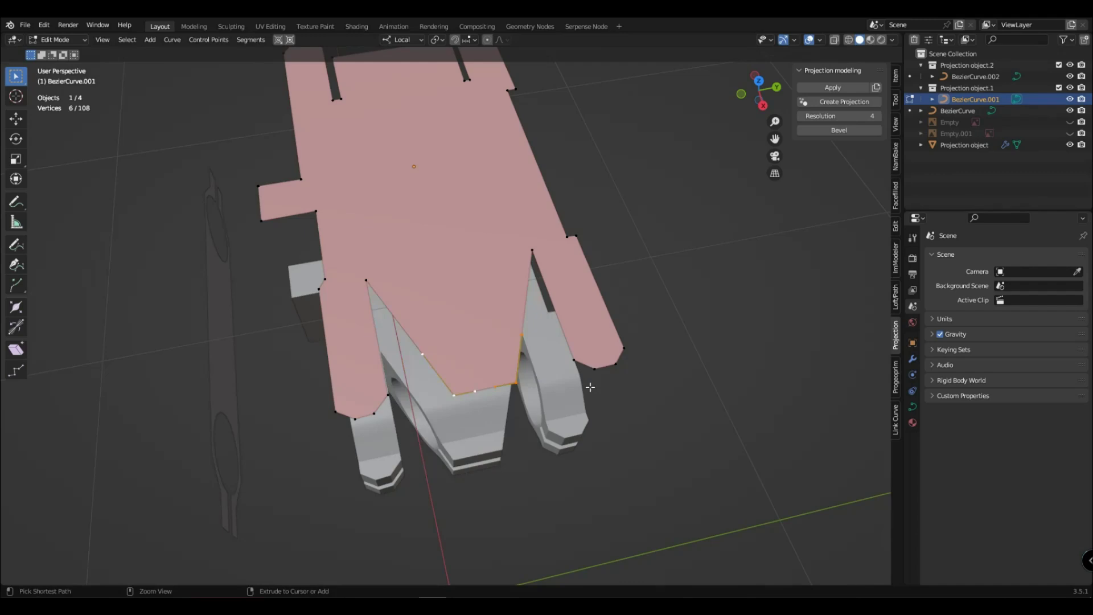
key("Escape")
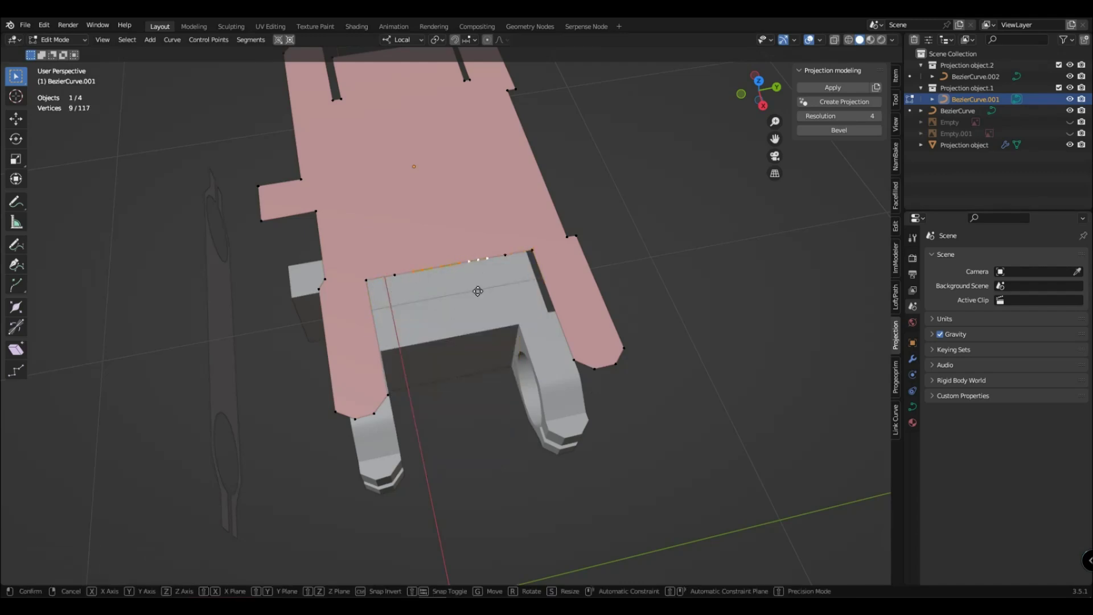
left_click(503, 425)
key("s")
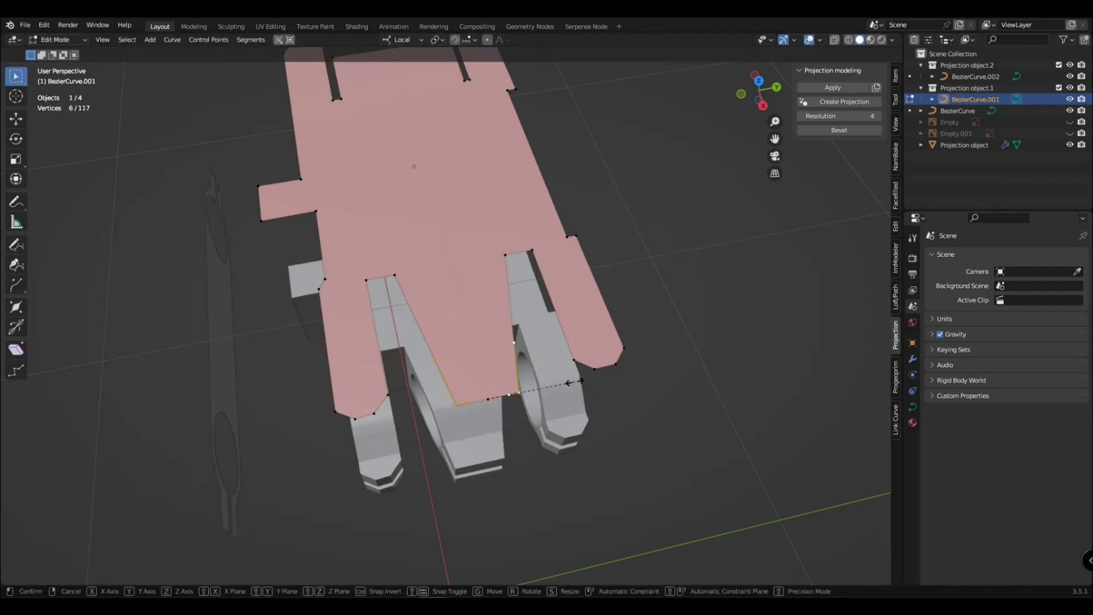
left_click(661, 378)
In top view, rescale the tab edge and show the Empty.001 blueprint behind it
key("KP_7")
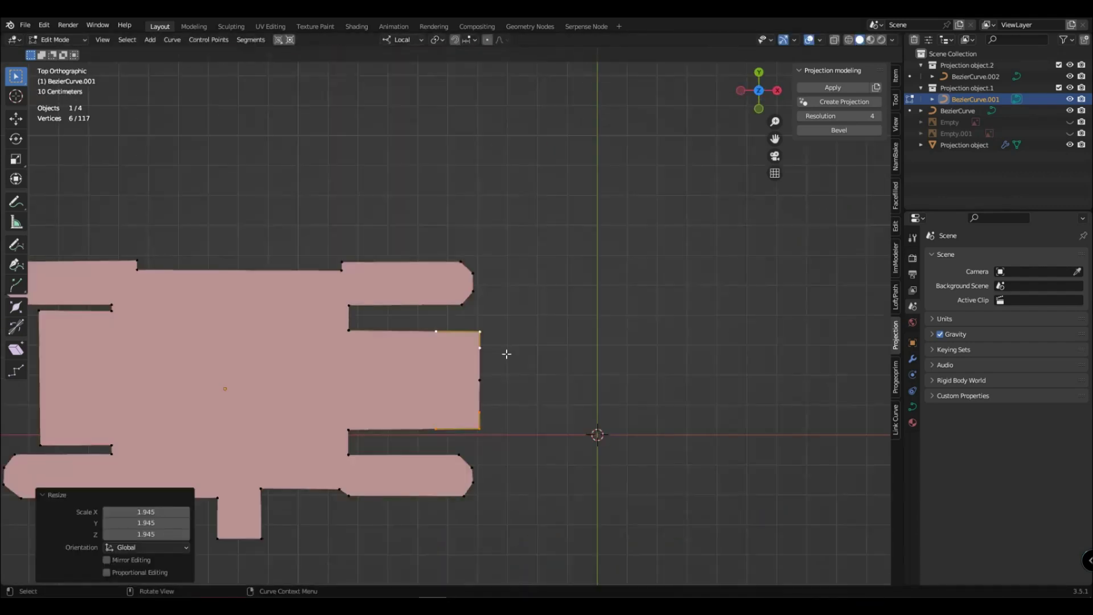
scroll(504, 414, "up", 2)
scroll(504, 414, "up", 1)
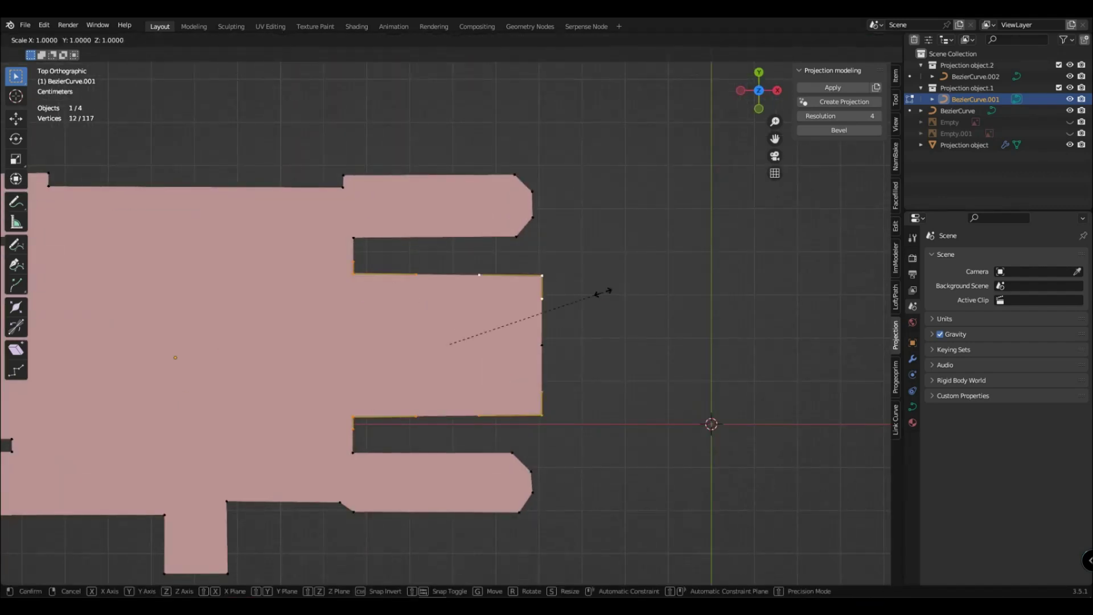
left_click(650, 269)
left_click(602, 373)
scroll(602, 373, "down", 1)
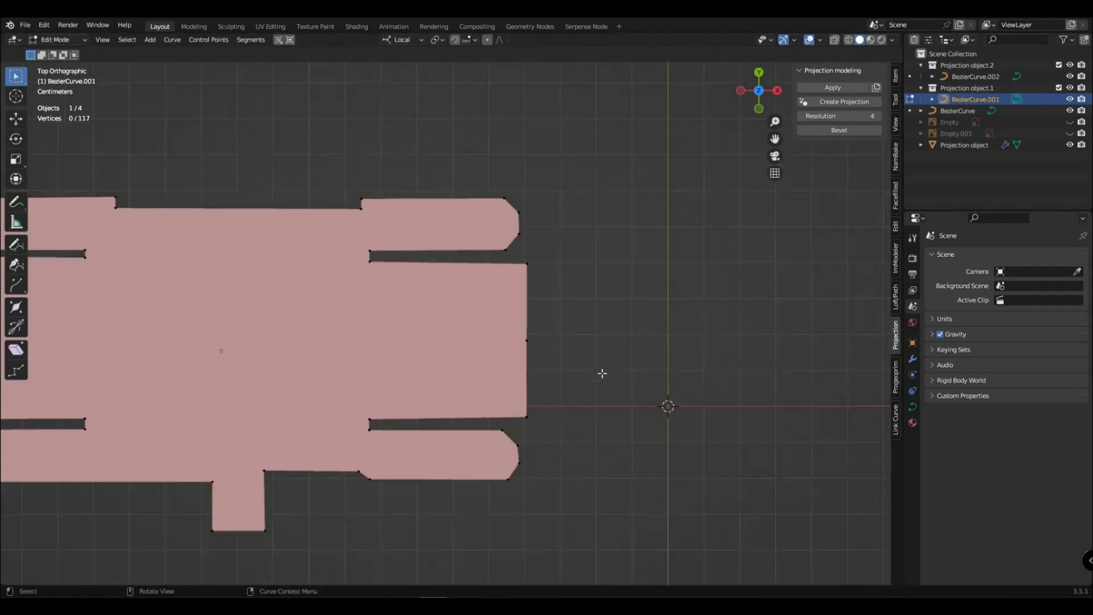
left_click(1070, 122)
left_click(1070, 133)
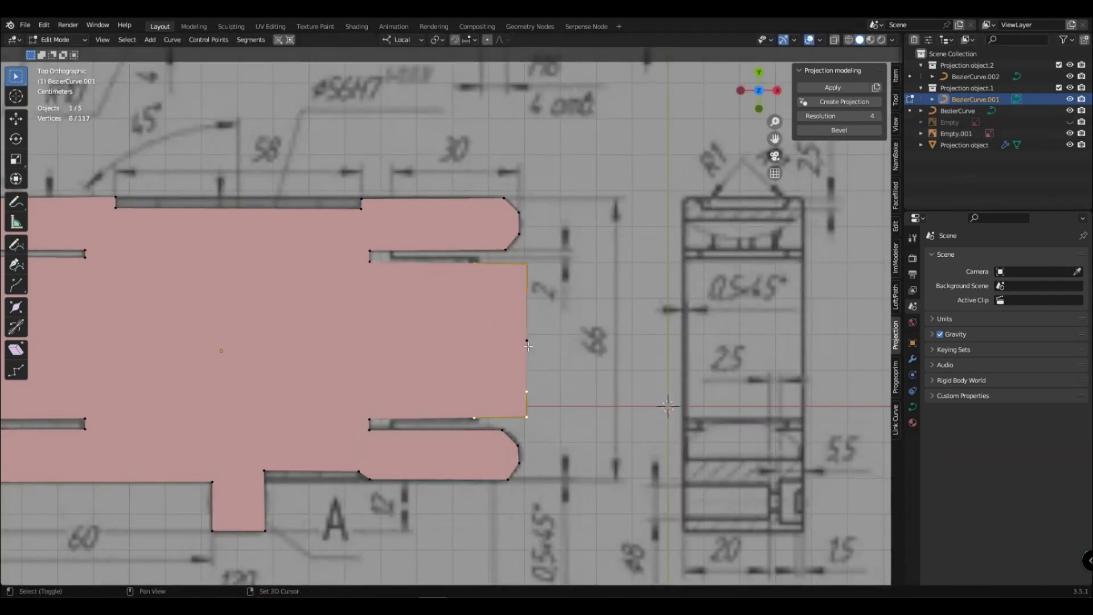
Trim the tab's top edge and corner points to match the blueprint, back in object mode
left_click(509, 356)
left_click(450, 262)
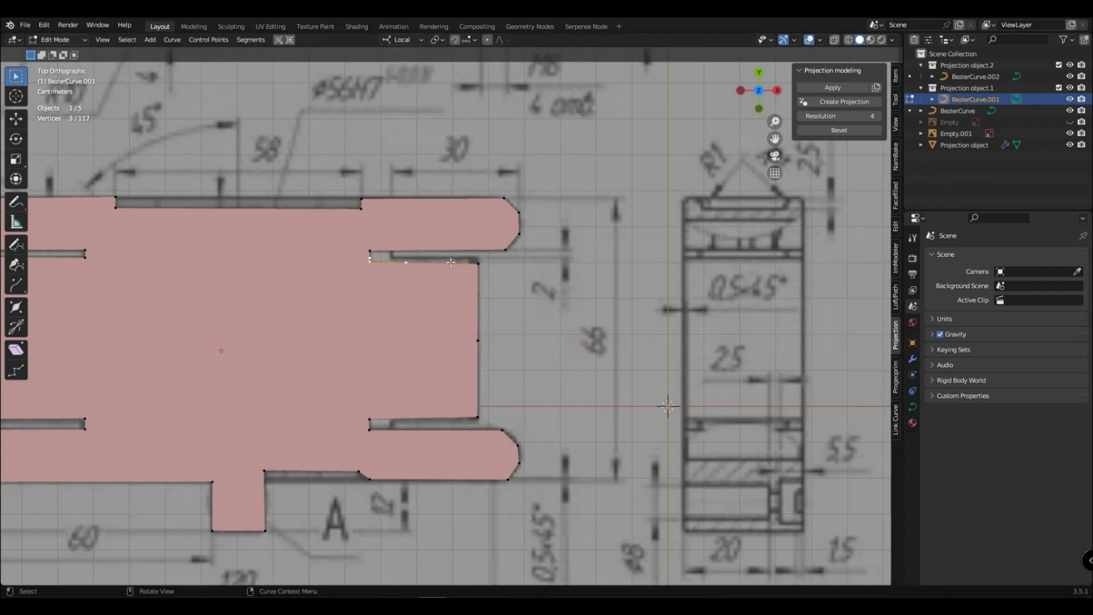
left_click(551, 351)
left_click(481, 265)
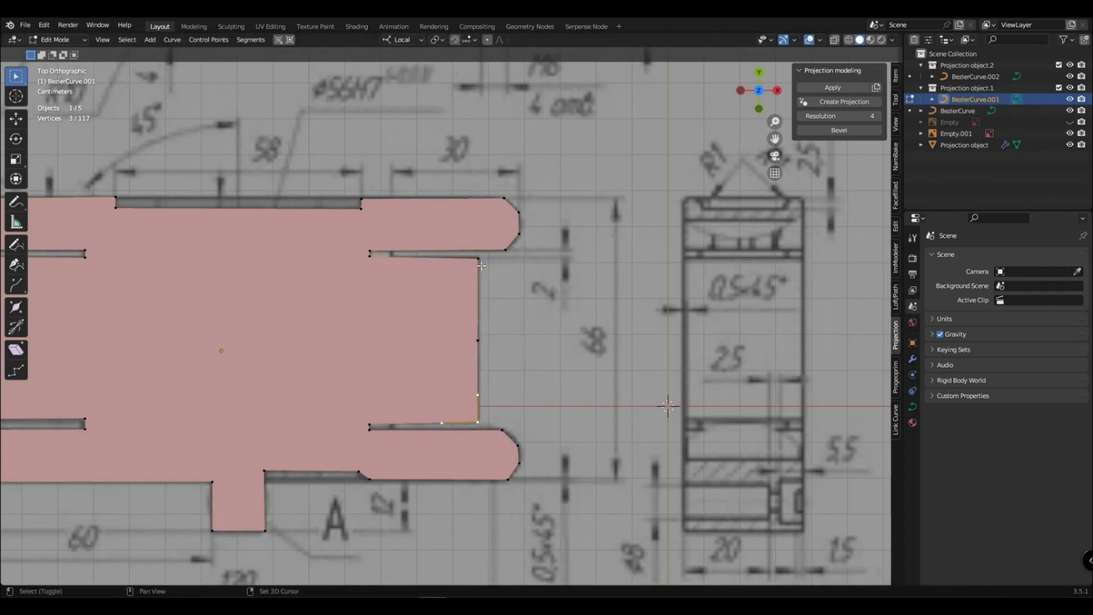
left_click(490, 423)
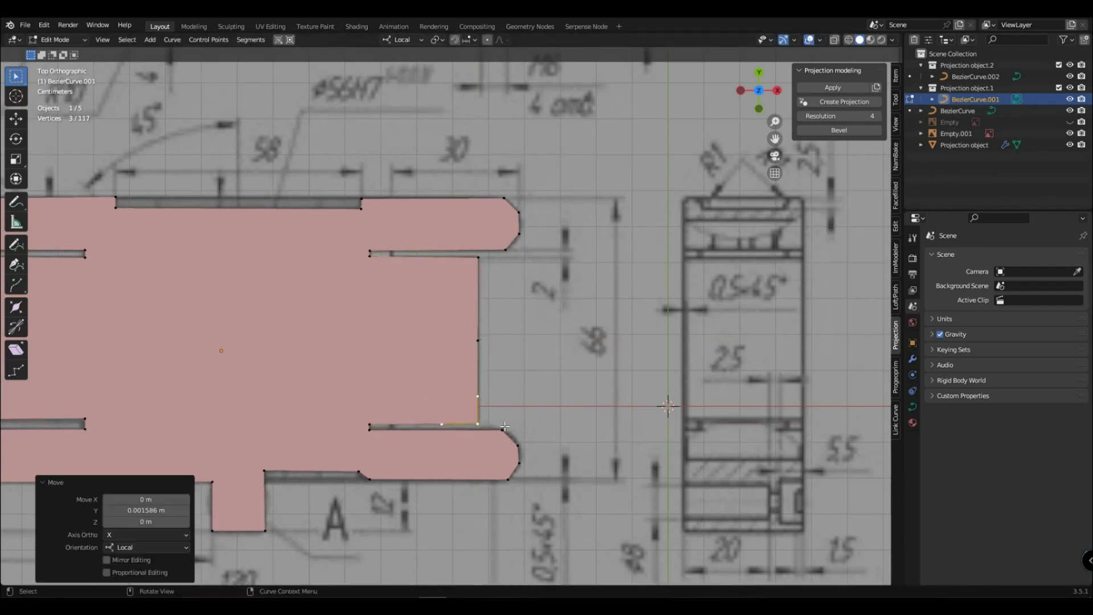
key("Tab")
scroll(495, 415, "down", 5)
middle_click_drag(497, 408, 456, 326)
key("alt+a")
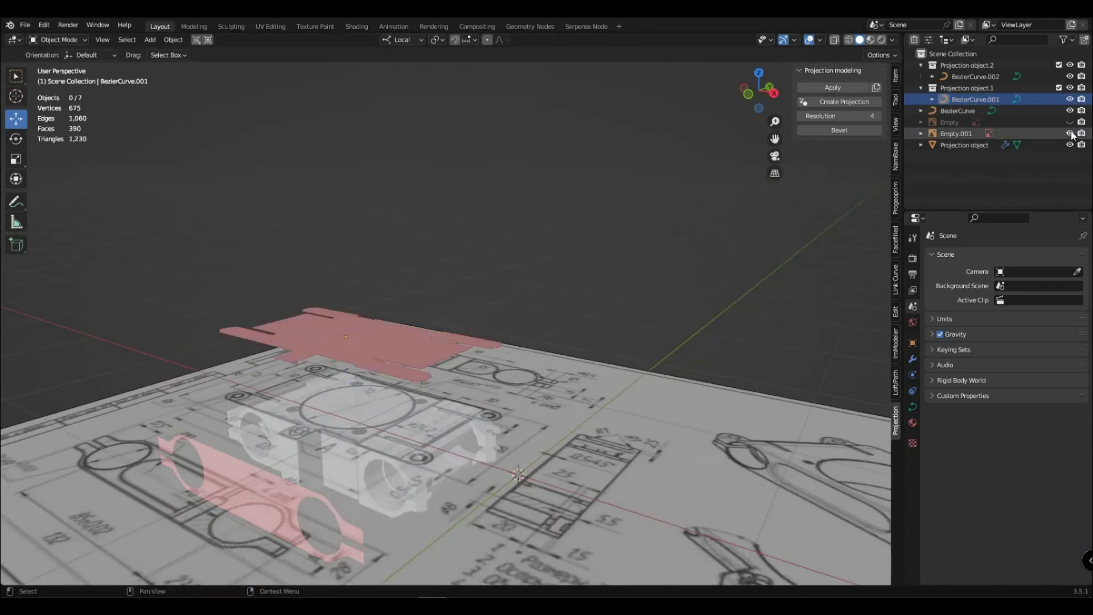
Hide the Empty.001 blueprint and delete selected control points from the top curve
left_click(1070, 134)
middle_click_drag(587, 419, 462, 380)
left_click(518, 333)
key("Tab")
key("x")
left_click(548, 320)
Slide the selected top-curve points along local X and return to object mode
middle_click_drag(568, 299, 578, 348)
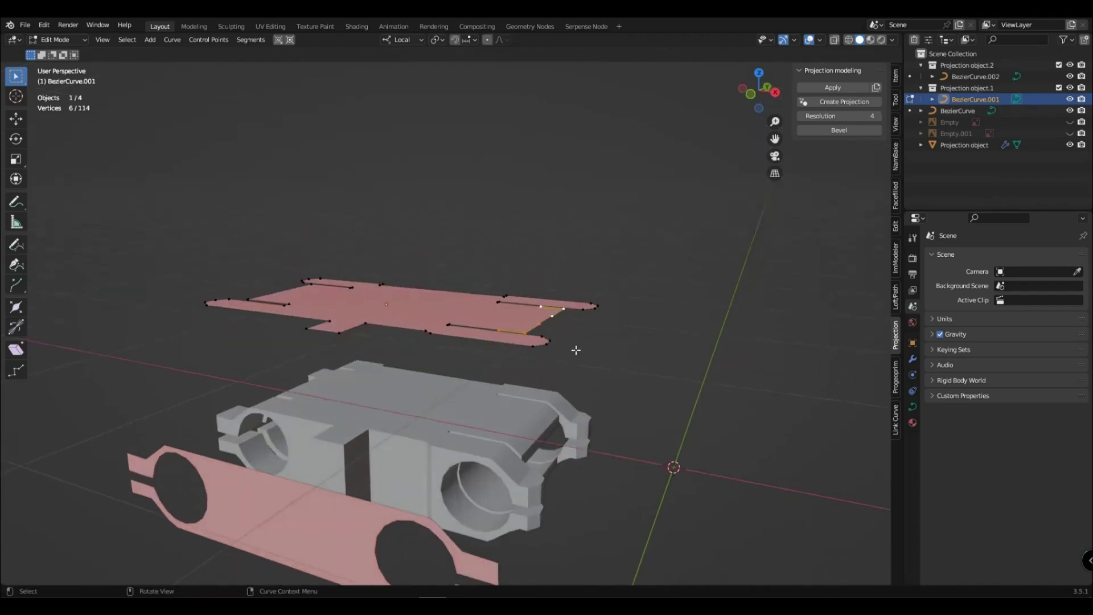
key("g")
key("x")
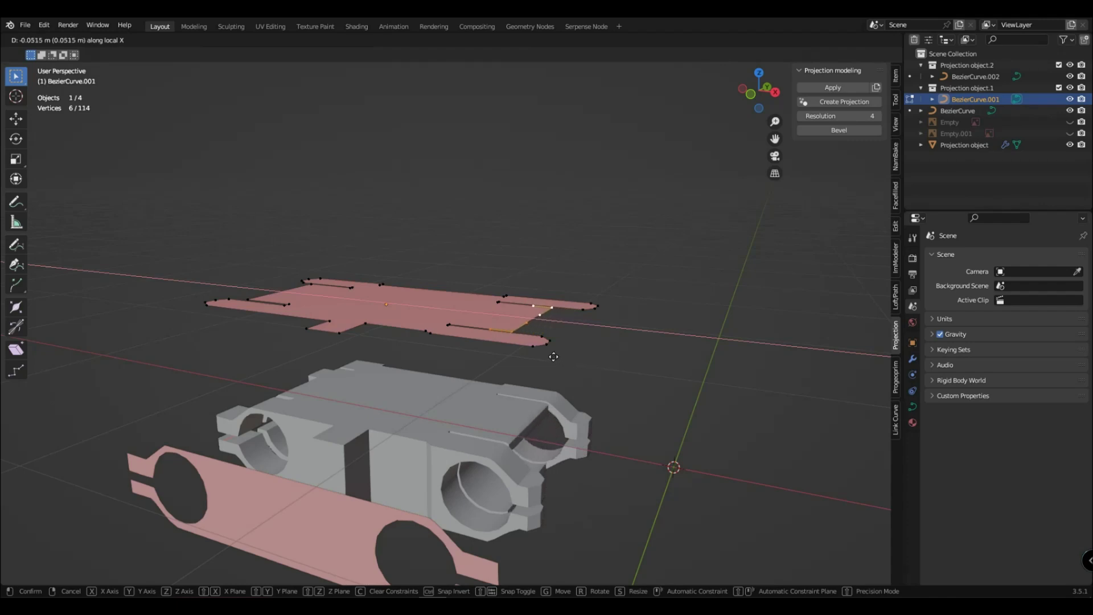
left_click(582, 376)
mouse_move(569, 438)
middle_mouse_down()
mouse_move(596, 434)
mouse_move(585, 446)
mouse_move(582, 415)
mouse_move(532, 434)
mouse_move(590, 408)
middle_mouse_up()
key("Tab")
left_click(547, 418)
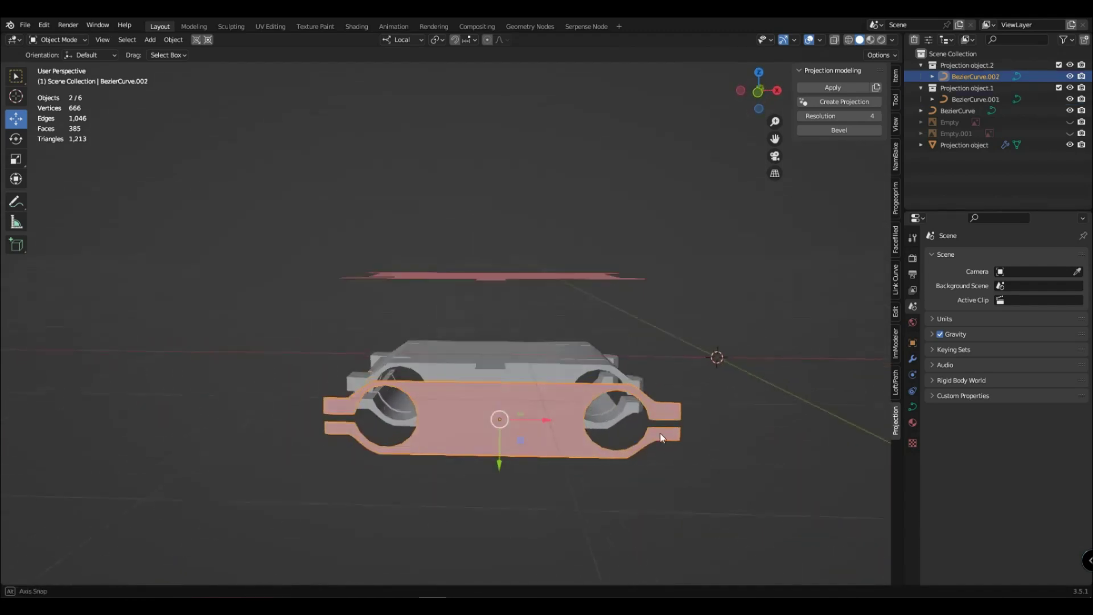
Slide the BezierCurve.002 front profile sideways toward the projected carriage solid
mouse_move(546, 418)
left_mouse_down()
mouse_move(499, 414)
mouse_move(575, 415)
left_mouse_up()
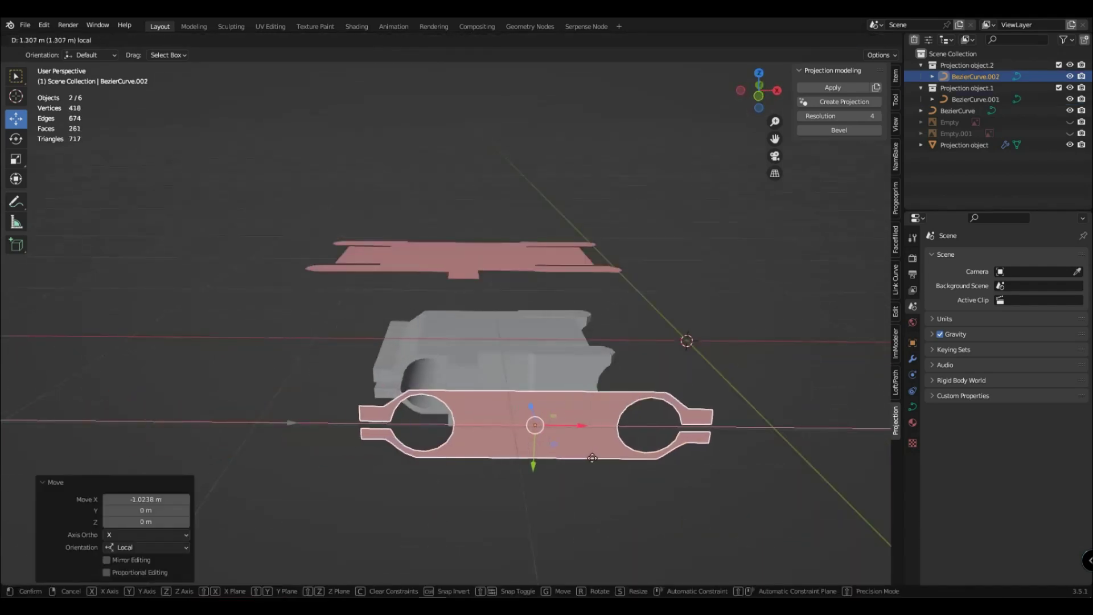
left_click(583, 446)
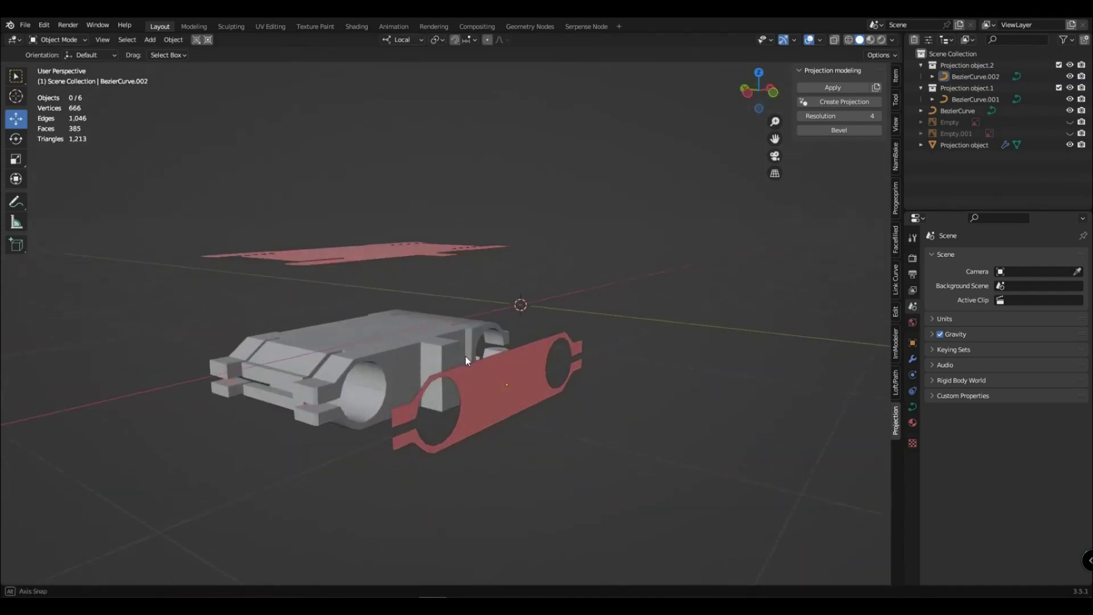
middle_click_drag(581, 377, 422, 424)
left_click(422, 424)
left_click_drag(498, 403, 624, 431)
left_click(624, 431)
middle_click_drag(623, 432, 573, 452)
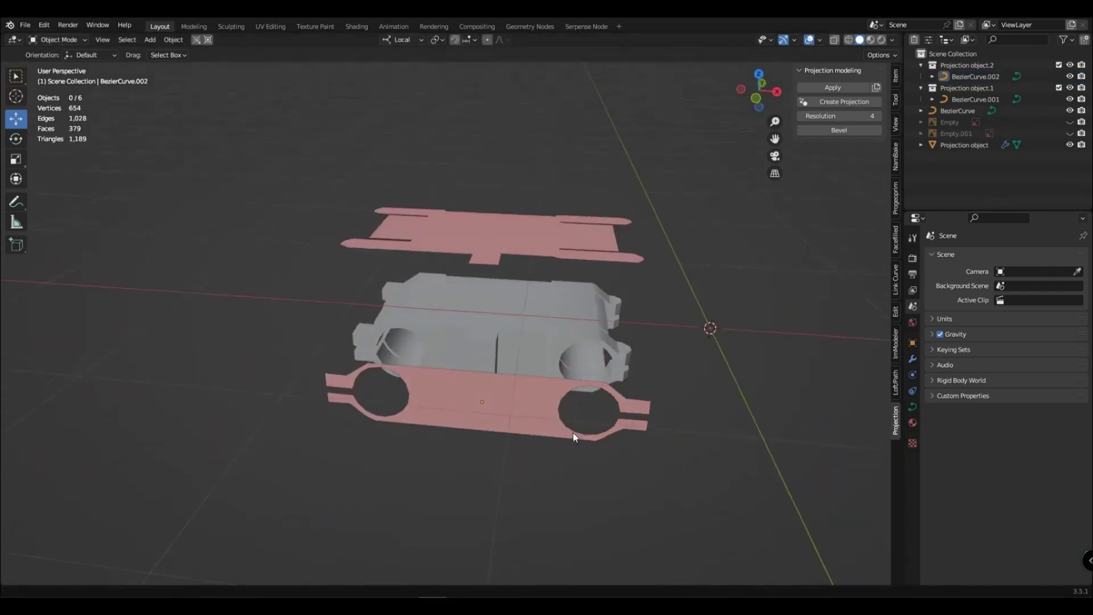
In front orthographic view, fine-tune the profile along X to about -1.02 m and show the blueprint
key("KP_1")
left_click(975, 77)
left_click(975, 99)
left_click(975, 77)
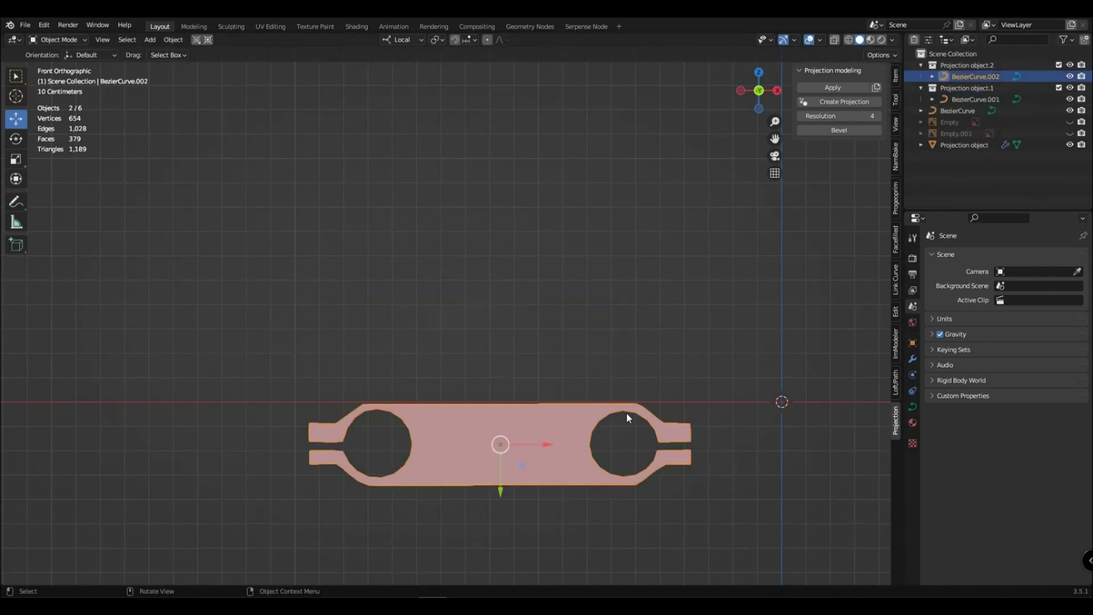
middle_click_drag(627, 412, 572, 364)
left_click_drag(538, 459, 547, 456)
mouse_move(700, 383)
middle_mouse_down()
mouse_move(647, 403)
mouse_move(632, 378)
middle_mouse_up()
left_click(632, 378)
key("KP_1")
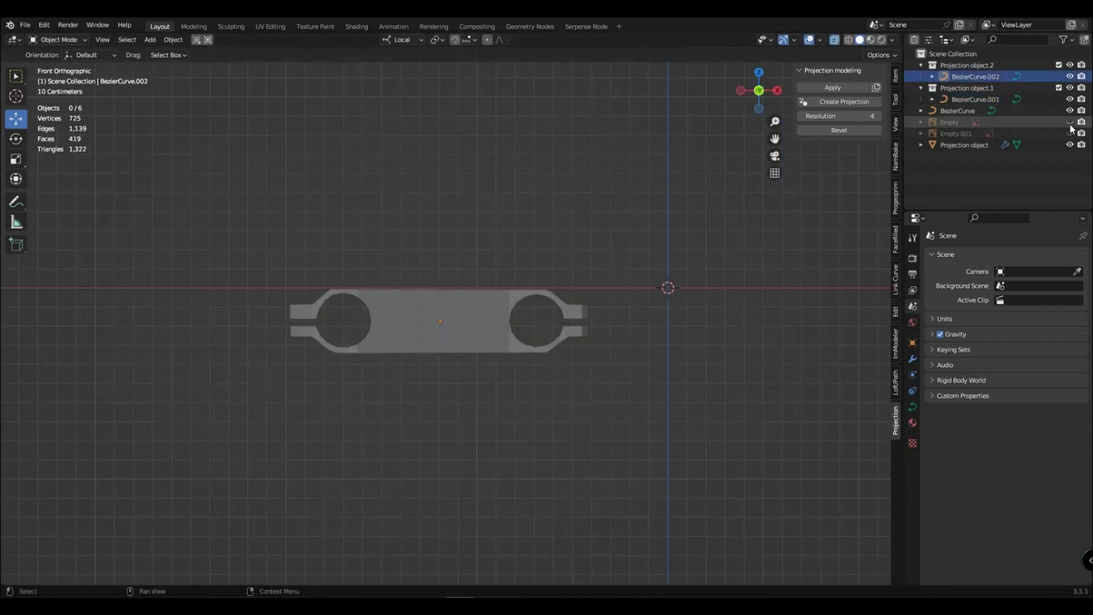
left_click(1070, 122)
scroll(438, 321, "up", 3)
key("Tab")
Add points tracing the central oblong slot into BezierCurve.002, then unhide the Empty.001 blueprint
left_click(341, 277)
left_click(291, 337)
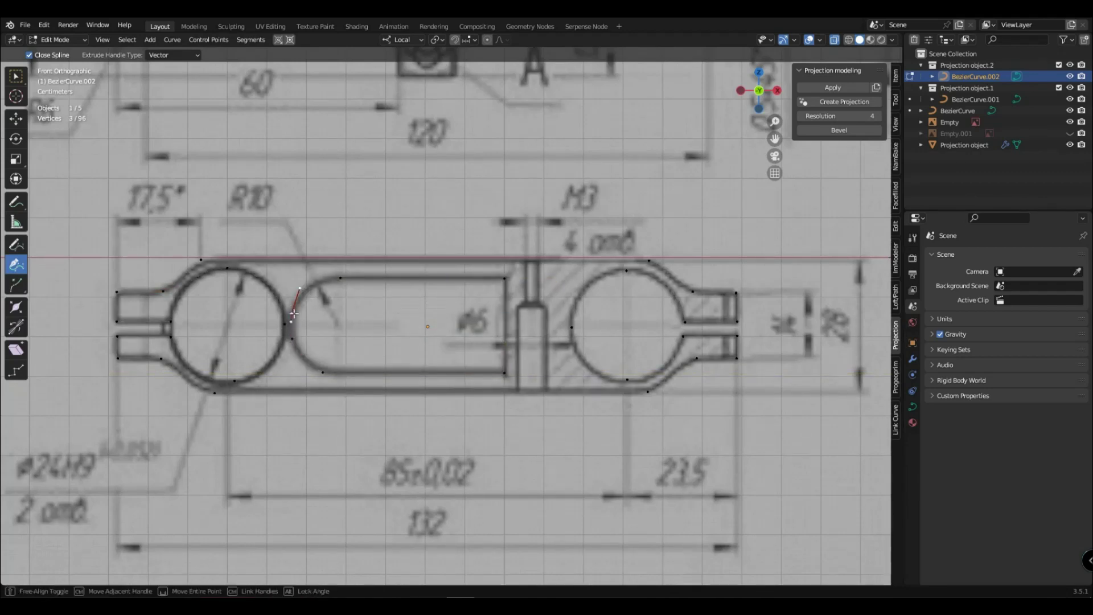
key("Tab")
scroll(377, 330, "down", 6)
key("alt+a")
mouse_move(572, 386)
middle_mouse_down()
mouse_move(435, 333)
mouse_move(556, 328)
mouse_move(664, 305)
mouse_move(524, 343)
mouse_move(401, 333)
mouse_move(477, 361)
mouse_move(572, 371)
middle_mouse_up()
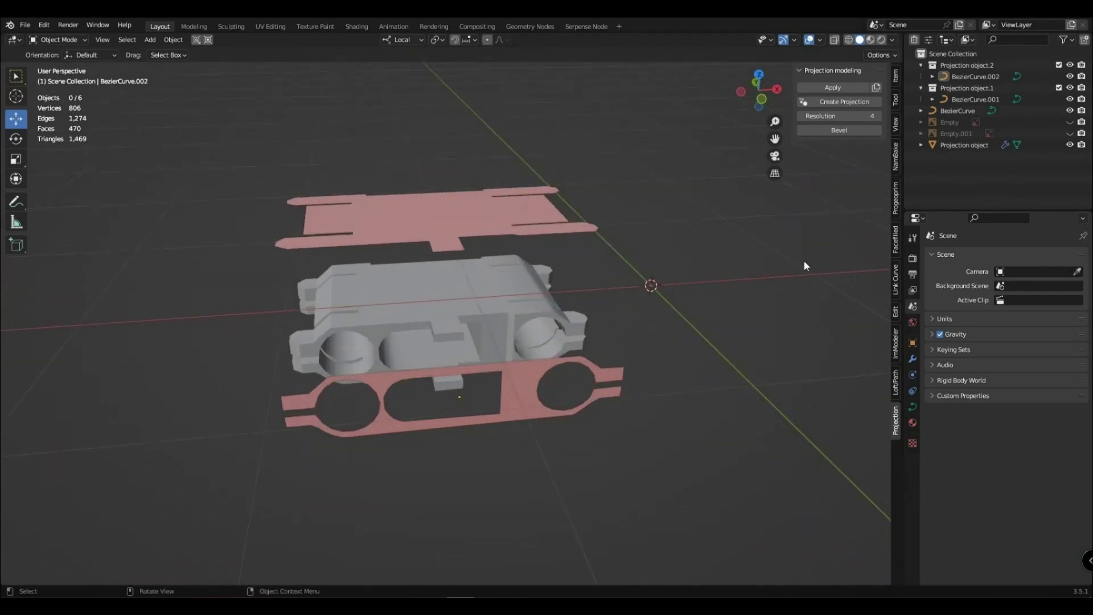
left_click(1070, 133)
middle_click_drag(626, 342, 619, 234)
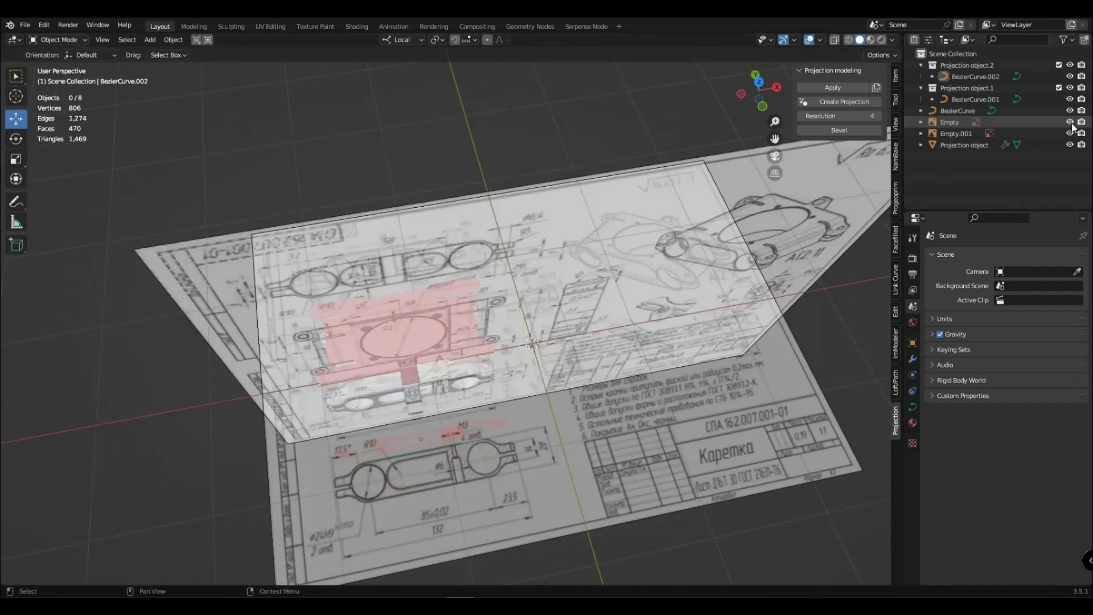
Add a Bezier circle over the blueprint and shrink it down
scroll(466, 401, "up", 2)
middle_click_drag(466, 402, 480, 394, "shift")
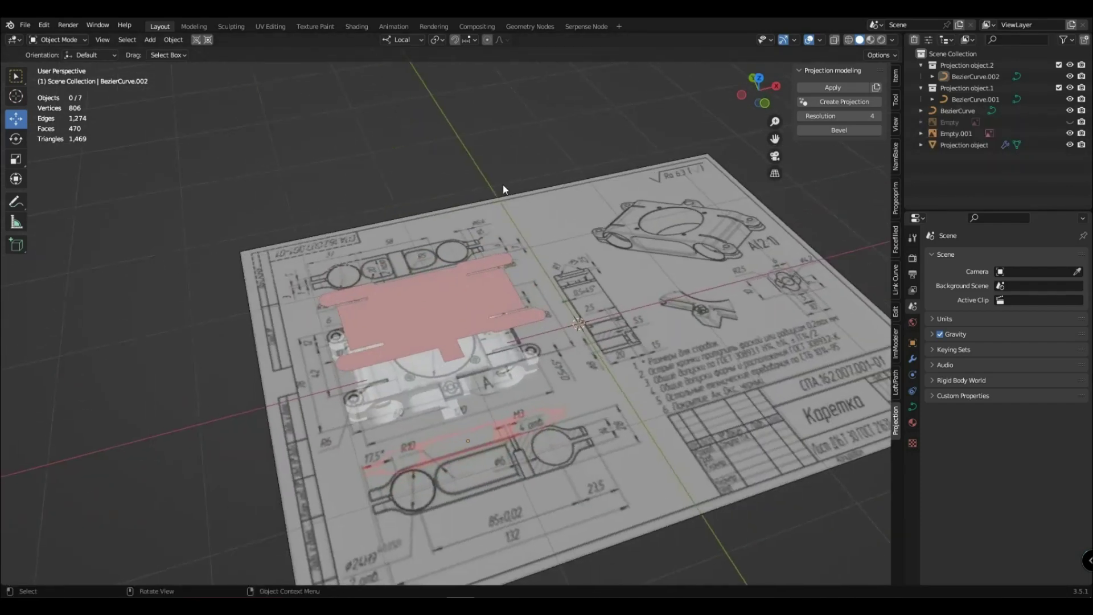
key("shift+a")
left_click(571, 210)
scroll(571, 209, "down", 4)
key("s")
left_click(530, 365)
middle_click_drag(531, 360, 449, 294)
left_click(449, 294, "shift")
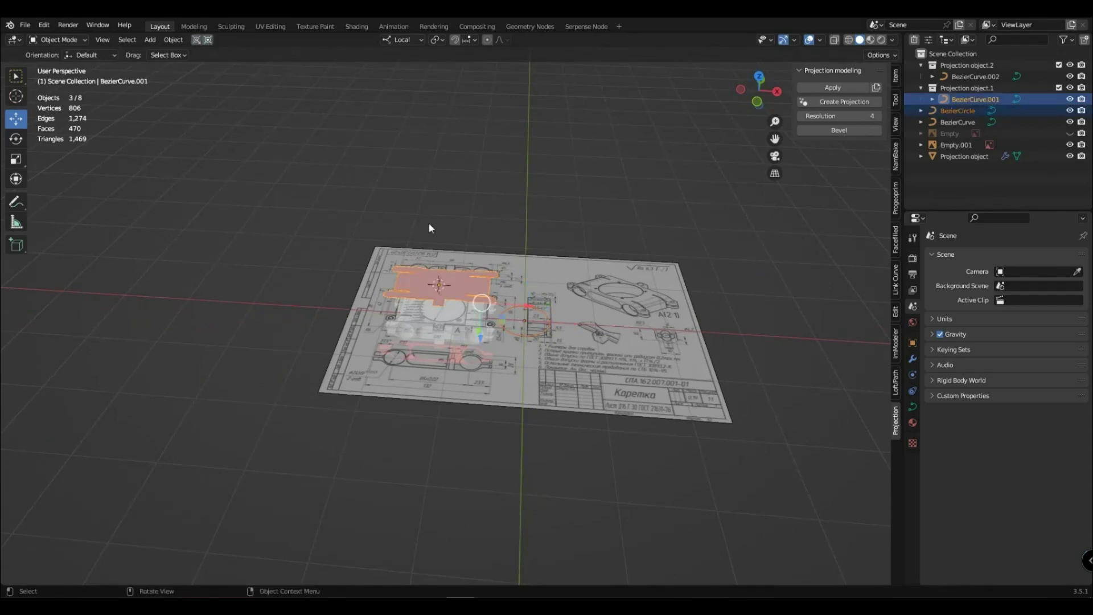
Scale and position the Bezier circle in top view to fit the blueprint's round hole
left_click(482, 297)
scroll(630, 345, "up", 4)
key("s")
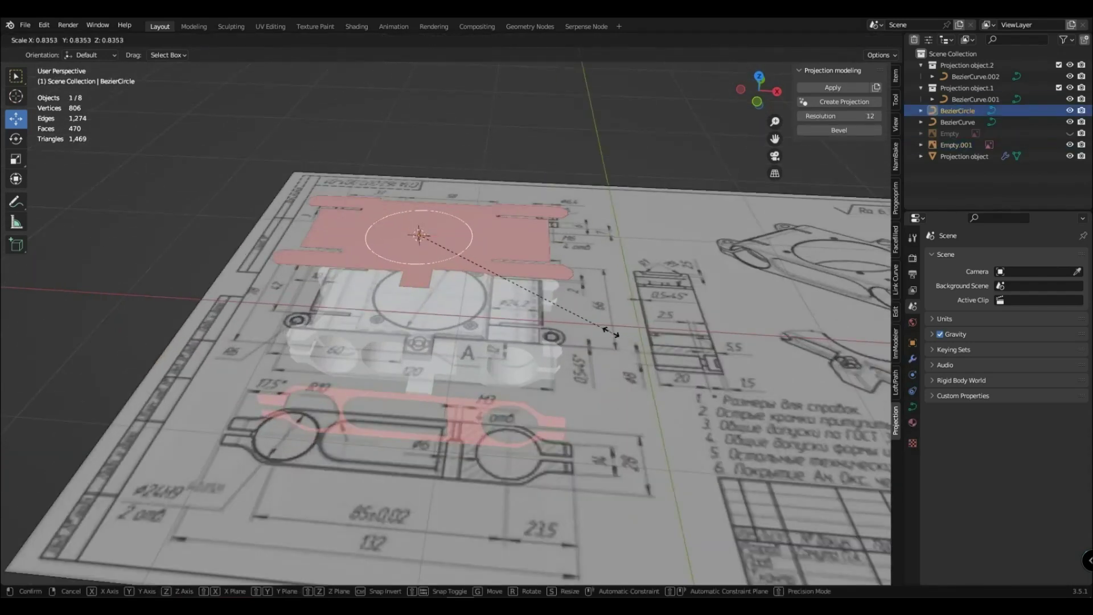
left_click(553, 304)
middle_click_drag(486, 261, 551, 347)
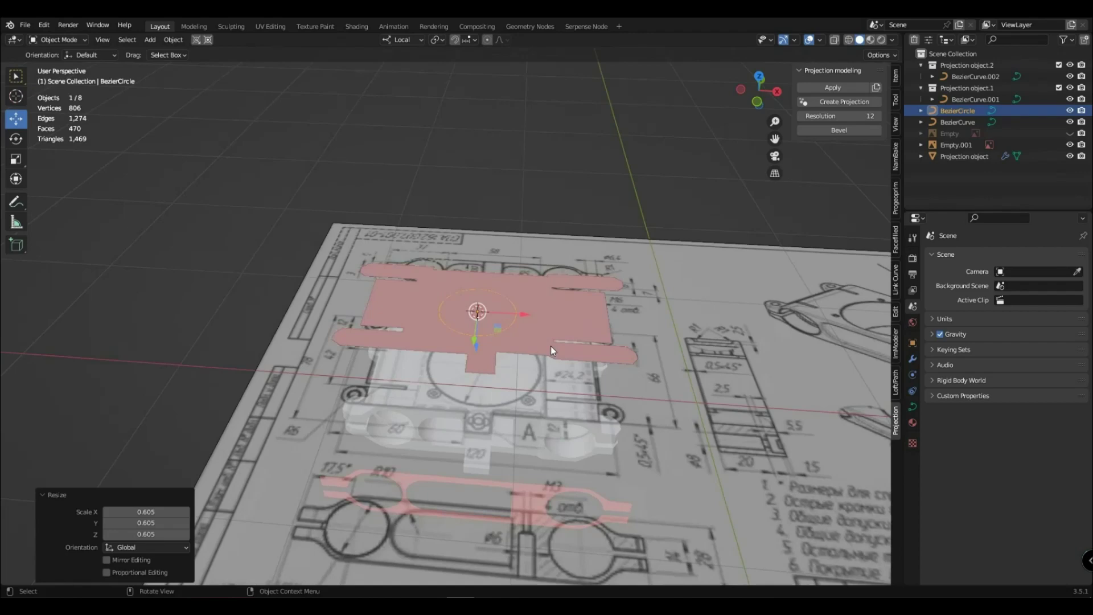
key("KP_7")
scroll(551, 346, "up", 3)
left_click_drag(534, 307, 533, 308)
key("s")
left_click(575, 317)
mouse_move(581, 316)
middle_mouse_down()
mouse_move(624, 278)
mouse_move(564, 308)
middle_mouse_up()
Join the circle into BezierCurve.001 to cut the round hole, and hide the blueprint
key("ctrl+j")
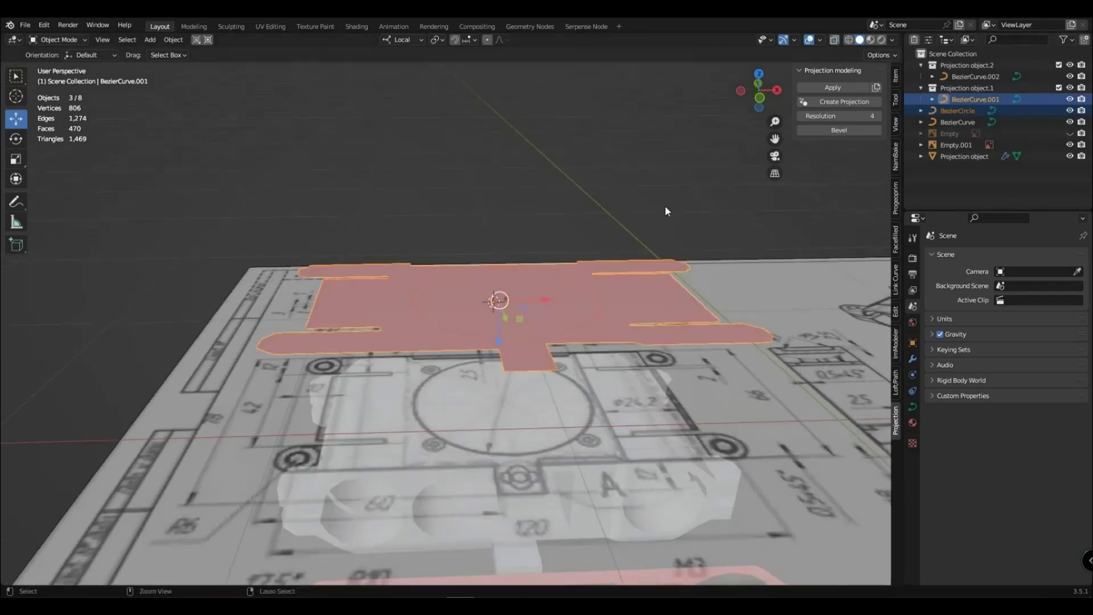
middle_click_drag(665, 206, 617, 213)
left_click(1069, 110)
left_click(1069, 133)
mouse_move(577, 404)
middle_mouse_down()
mouse_move(595, 410)
mouse_move(577, 429)
mouse_move(525, 389)
mouse_move(699, 398)
mouse_move(743, 385)
mouse_move(617, 392)
mouse_move(592, 437)
mouse_move(578, 331)
mouse_move(572, 361)
mouse_move(573, 350)
mouse_move(523, 367)
mouse_move(557, 374)
mouse_move(578, 344)
middle_mouse_up()
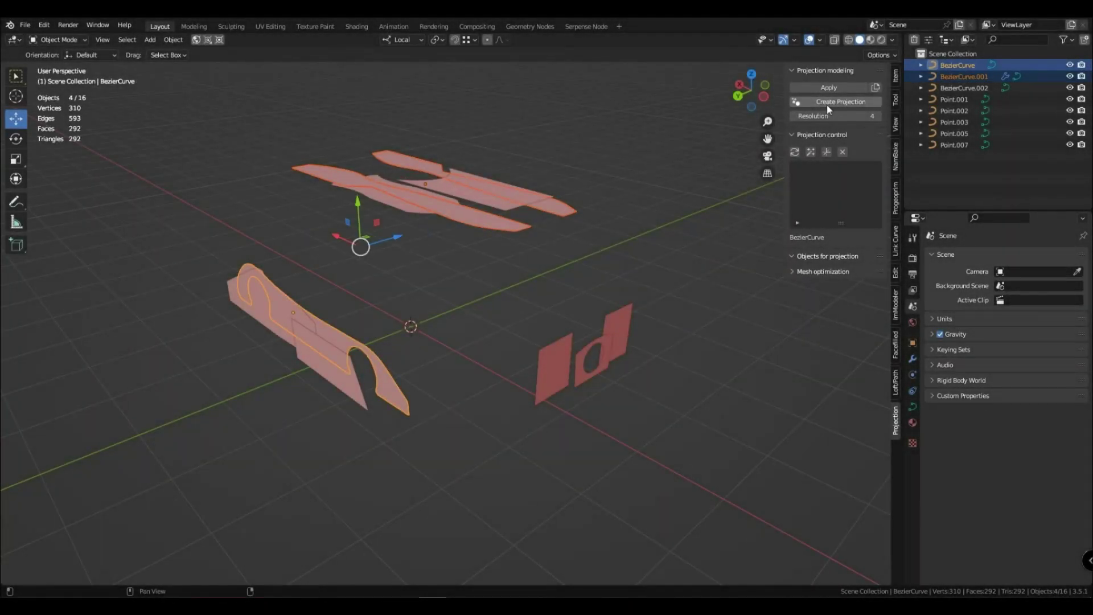
Create a grey projection solid from the pink profile panels
left_click(827, 105)
left_click(614, 271)
mouse_move(614, 271)
middle_mouse_down()
mouse_move(540, 288)
mouse_move(566, 293)
middle_mouse_up()
left_click(532, 376)
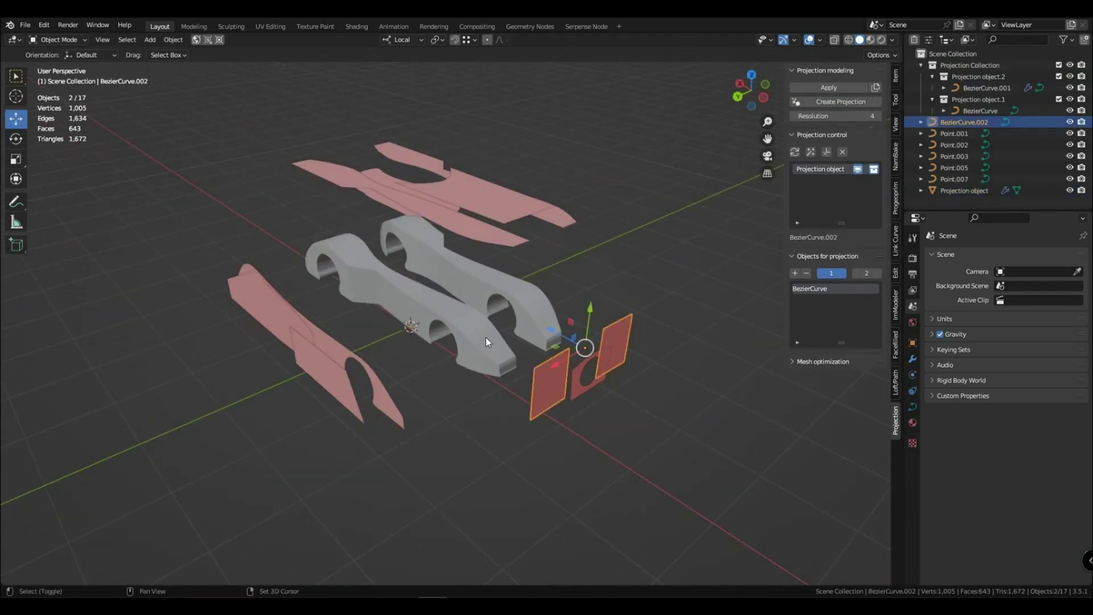
left_click(486, 337, "shift")
middle_click_drag(486, 337, 424, 370)
Add a third profile to the projection, redoing it after an undo
left_click(834, 115)
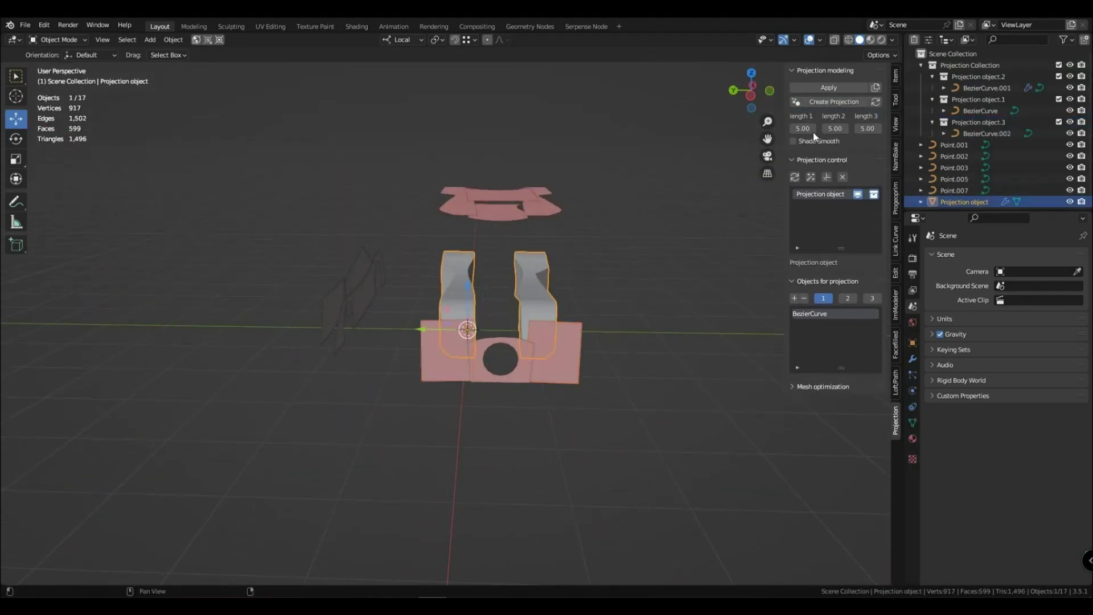
middle_click_drag(626, 342, 572, 399)
key("ctrl+z")
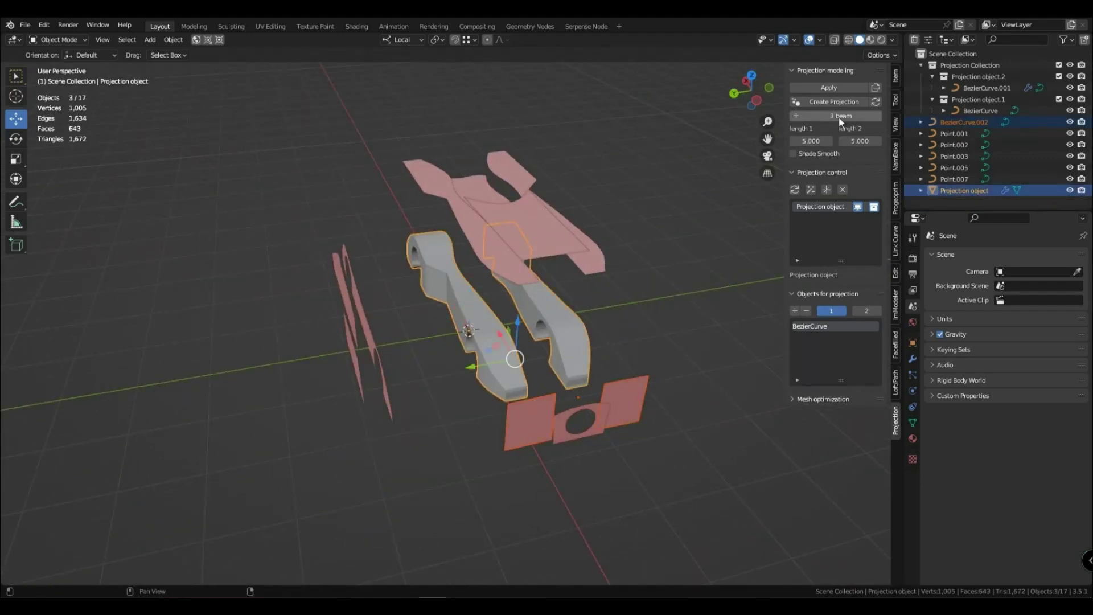
left_click(842, 117)
middle_click_drag(569, 370, 493, 395)
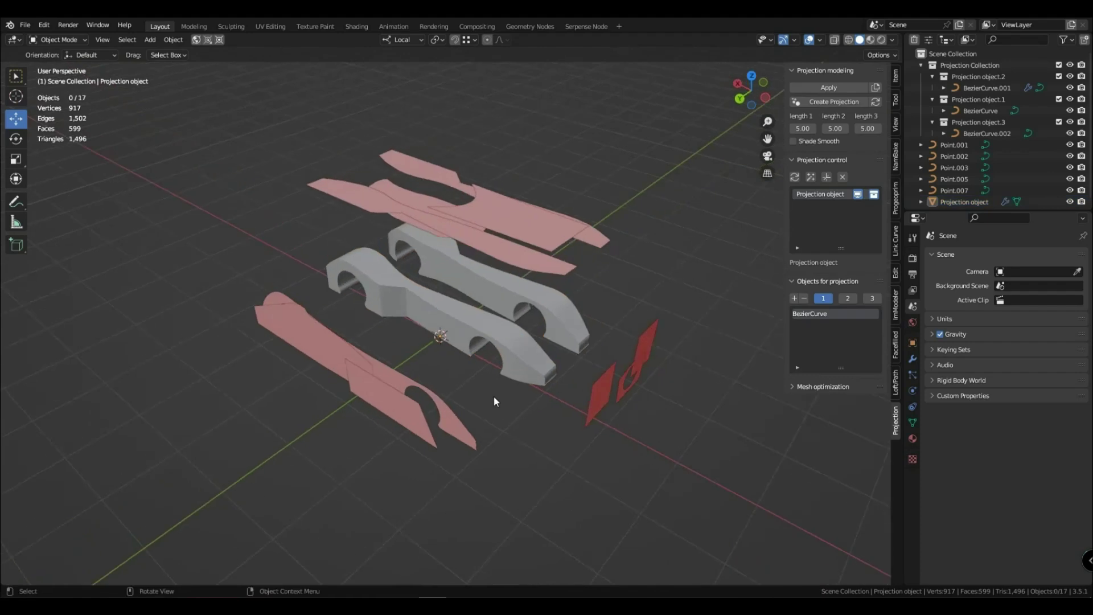
Create a second projection from the upper and lower front panels, adding the lower front panel as third profile
left_click(548, 223)
left_click(401, 428, "shift")
left_click(823, 100)
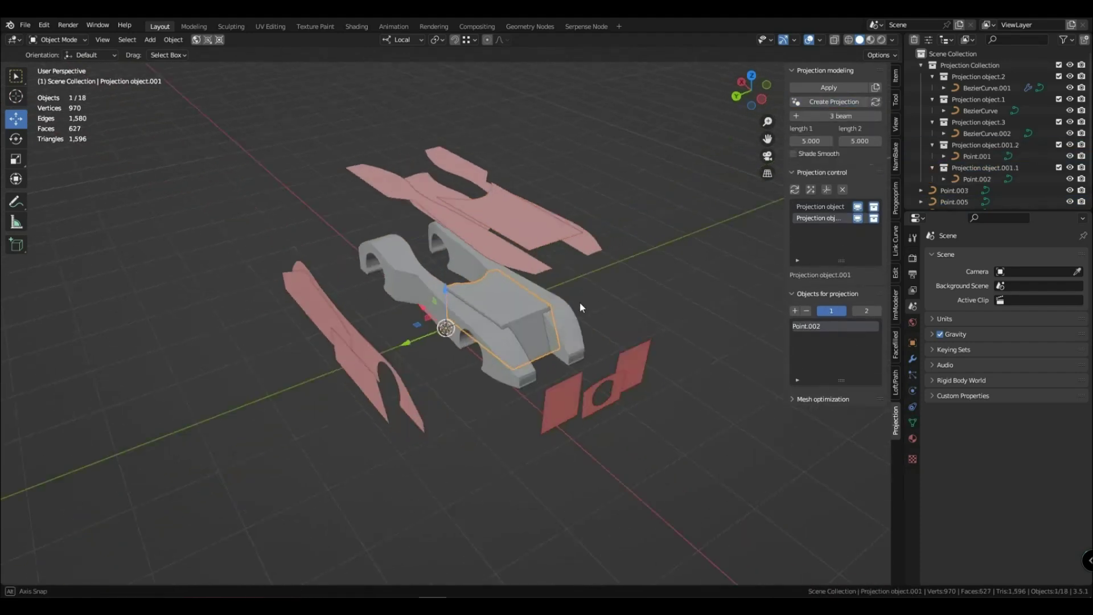
middle_click_drag(580, 302, 535, 322)
left_click(557, 393)
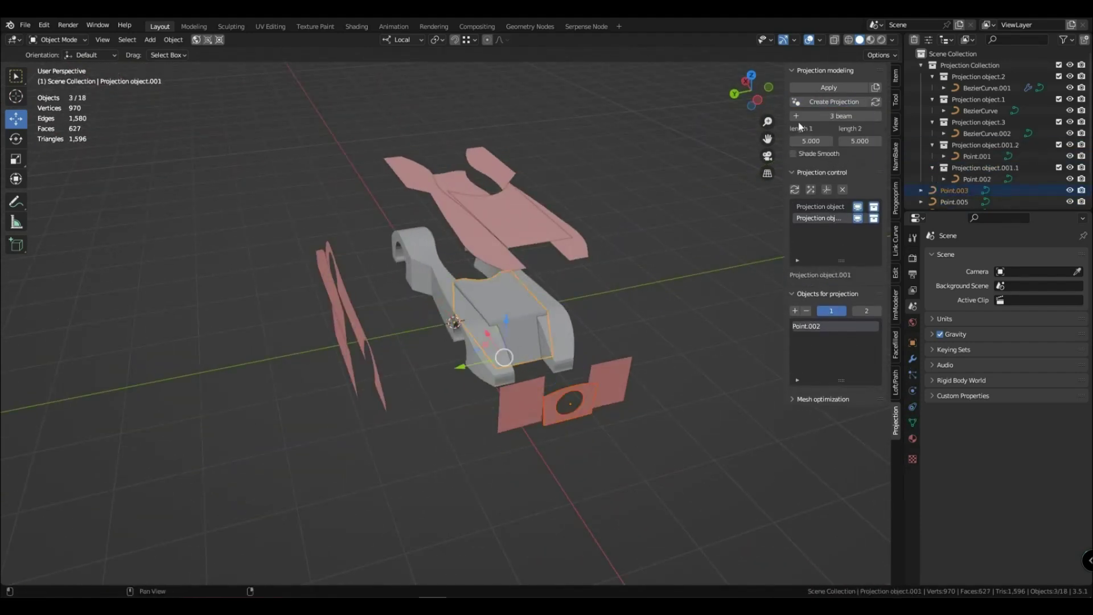
left_click(823, 102)
mouse_move(592, 318)
middle_mouse_down()
mouse_move(550, 303)
mouse_move(634, 306)
middle_mouse_up()
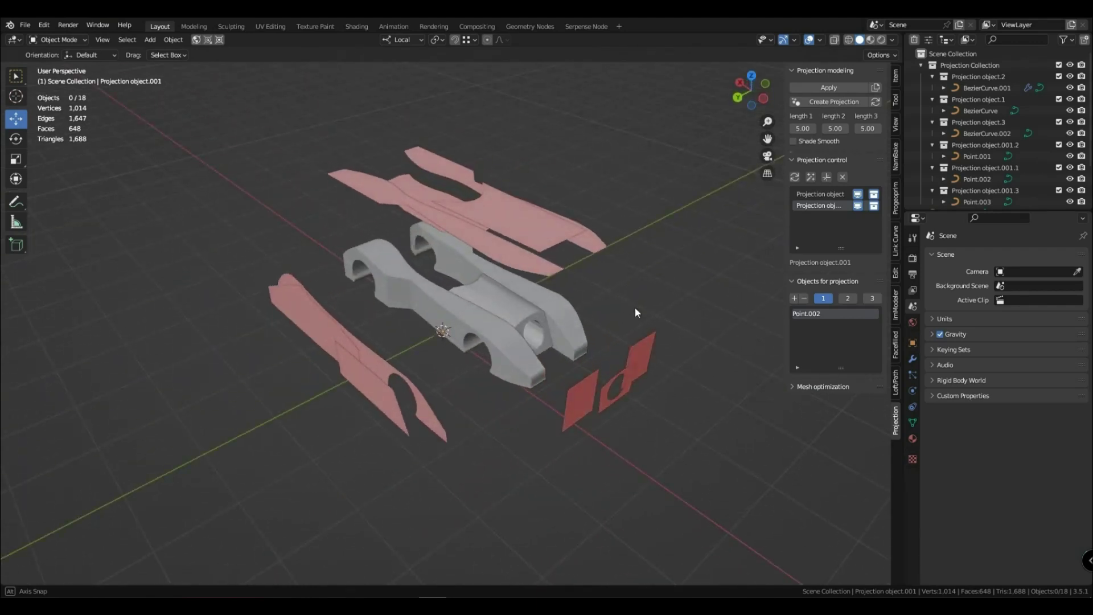
scroll(514, 334, "up", 1)
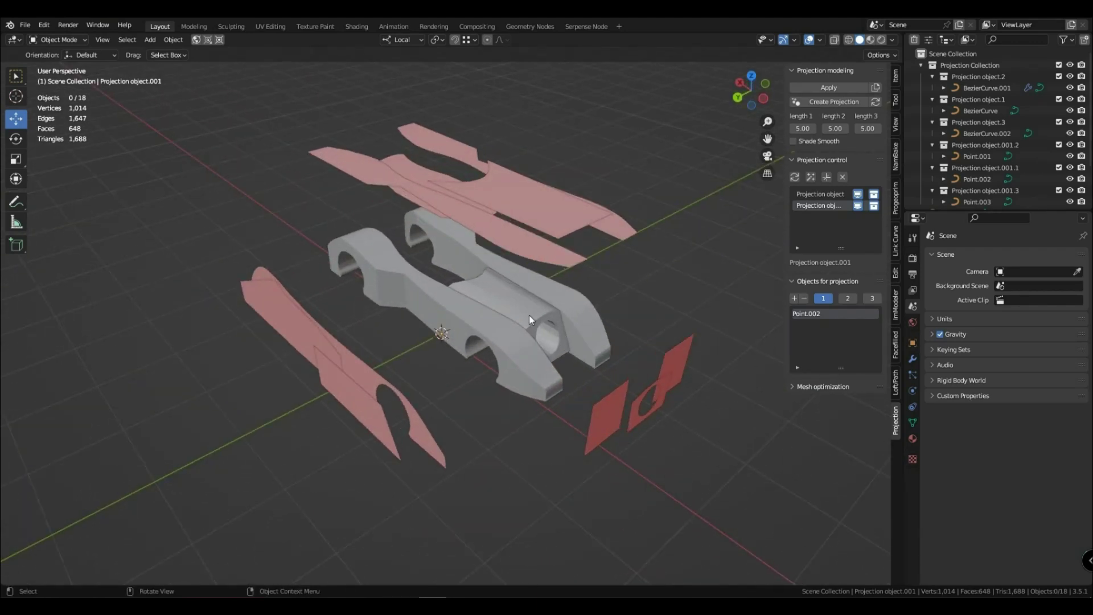
Create the third projection from Point.005 for the car's middle front piece
left_click(815, 102)
left_click(687, 285)
mouse_move(686, 285)
middle_mouse_down()
mouse_move(624, 296)
mouse_move(631, 303)
middle_mouse_up()
Hide each projection's mesh and pink planes in turn in Projection control
left_click(857, 218)
double_click(858, 230)
left_click(858, 207)
left_click(874, 207)
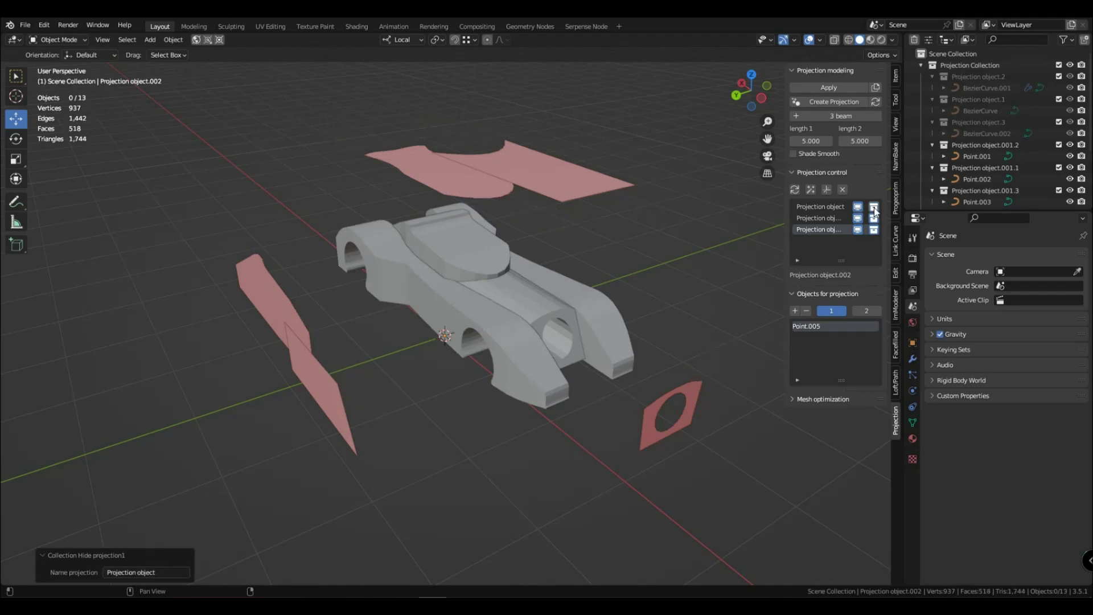
left_click(874, 229)
left_click(874, 218)
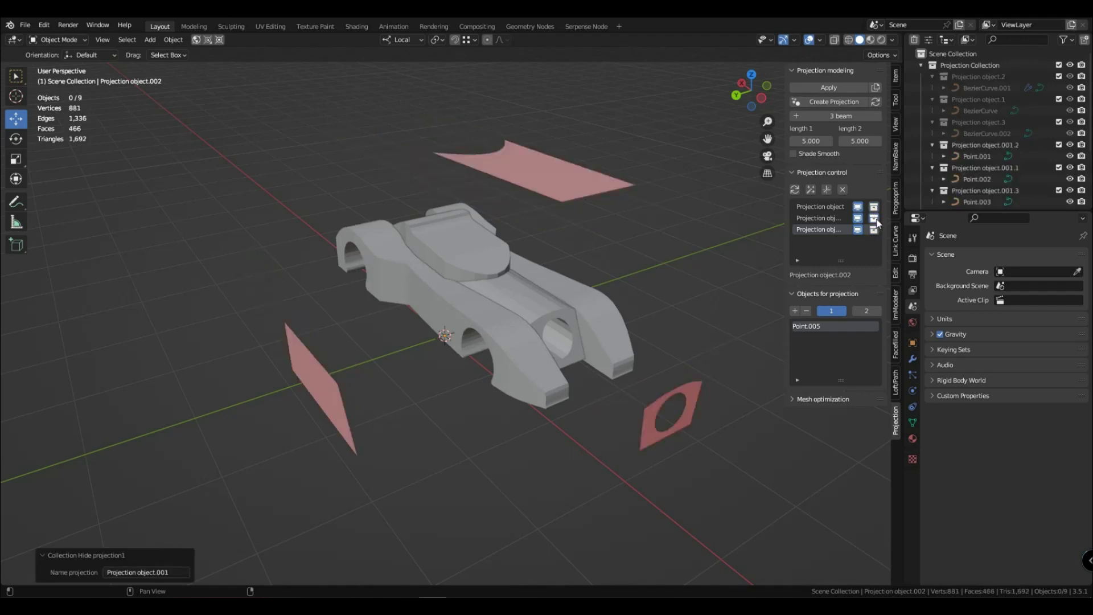
left_click(857, 230)
left_click(857, 206)
Show all three projections again and view the complete car body
left_click(874, 218)
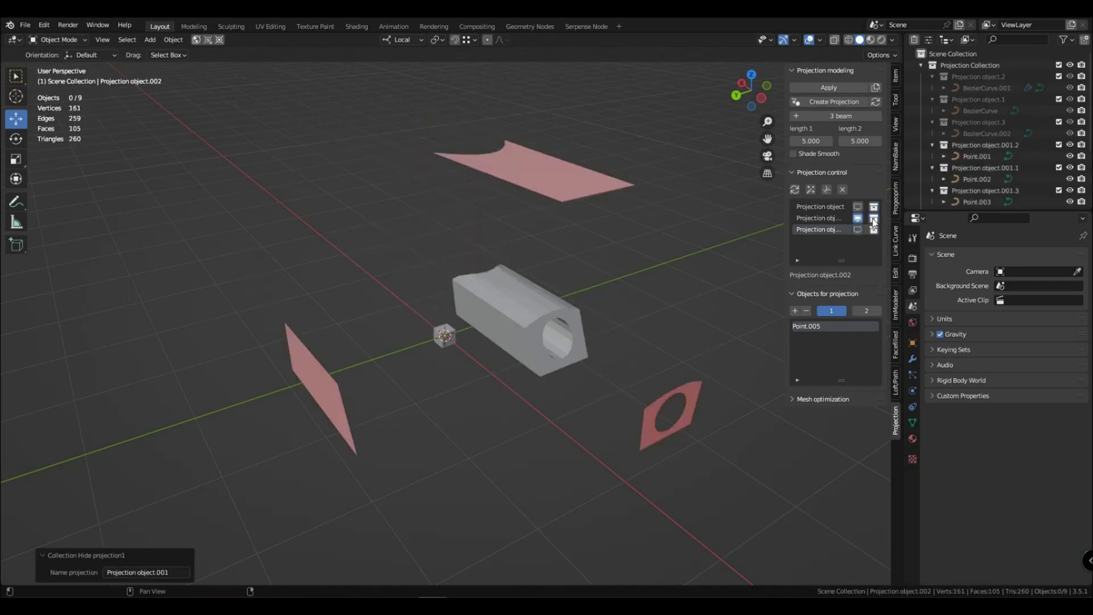
left_click(857, 218)
left_click(858, 207)
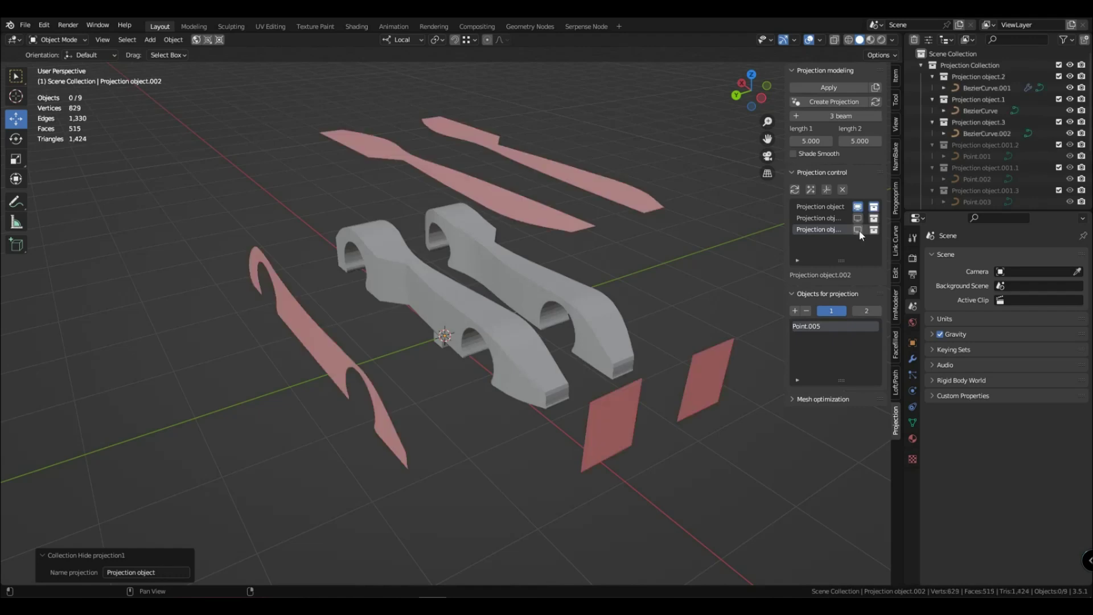
left_click(873, 229)
left_click(858, 207)
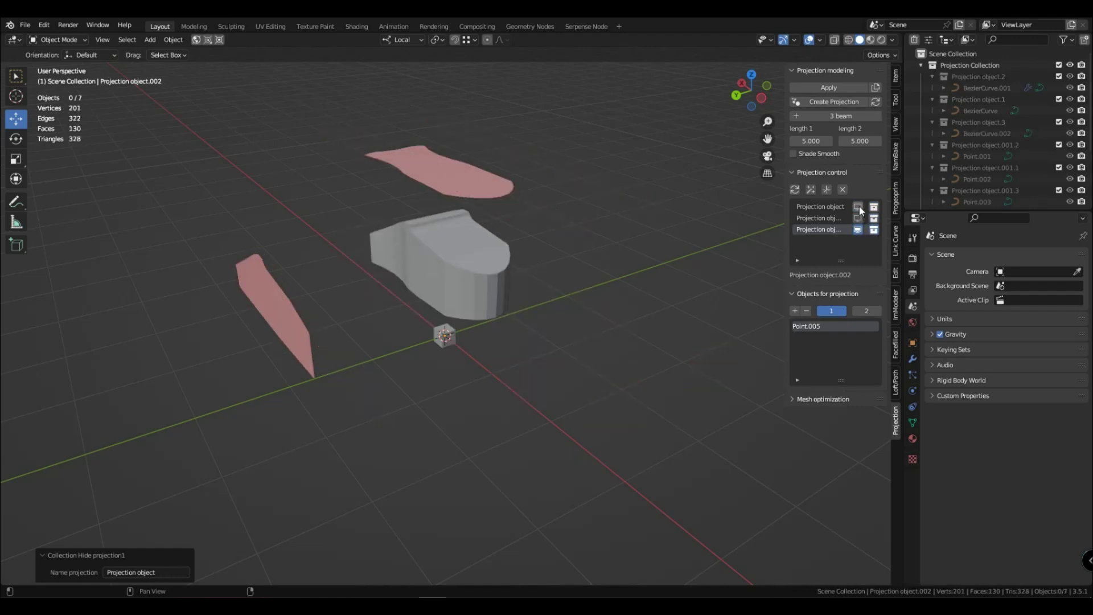
left_click(858, 207)
left_click(858, 218)
mouse_move(683, 284)
middle_mouse_down()
mouse_move(644, 306)
mouse_move(763, 312)
middle_mouse_up()
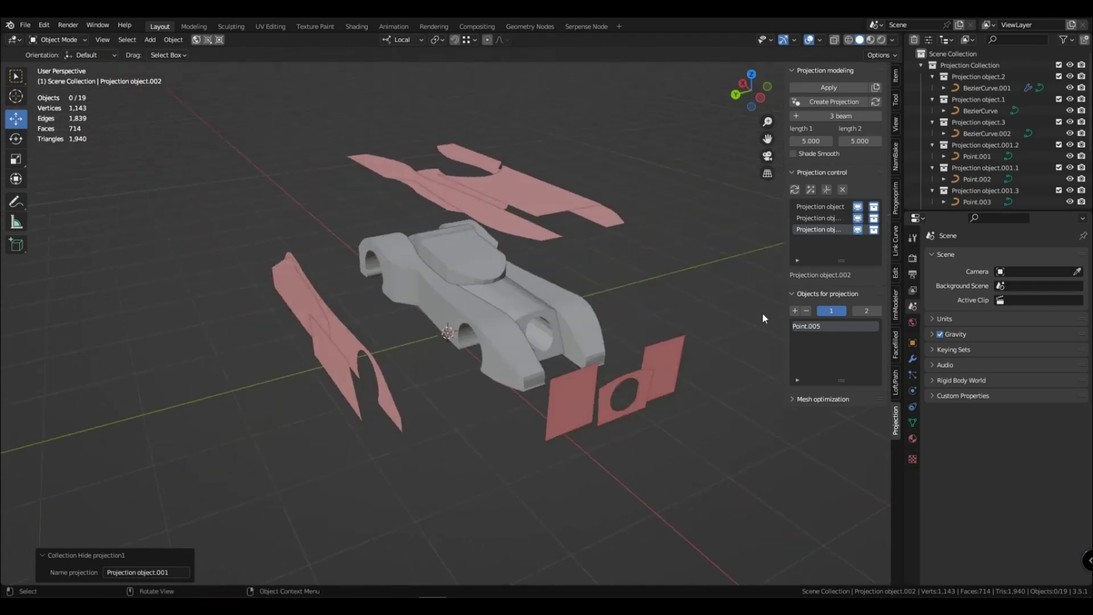
Check BezierCurve.001 and BezierCurve.002, then make Projection object.001 the active projection
left_click(816, 206)
left_click(836, 288)
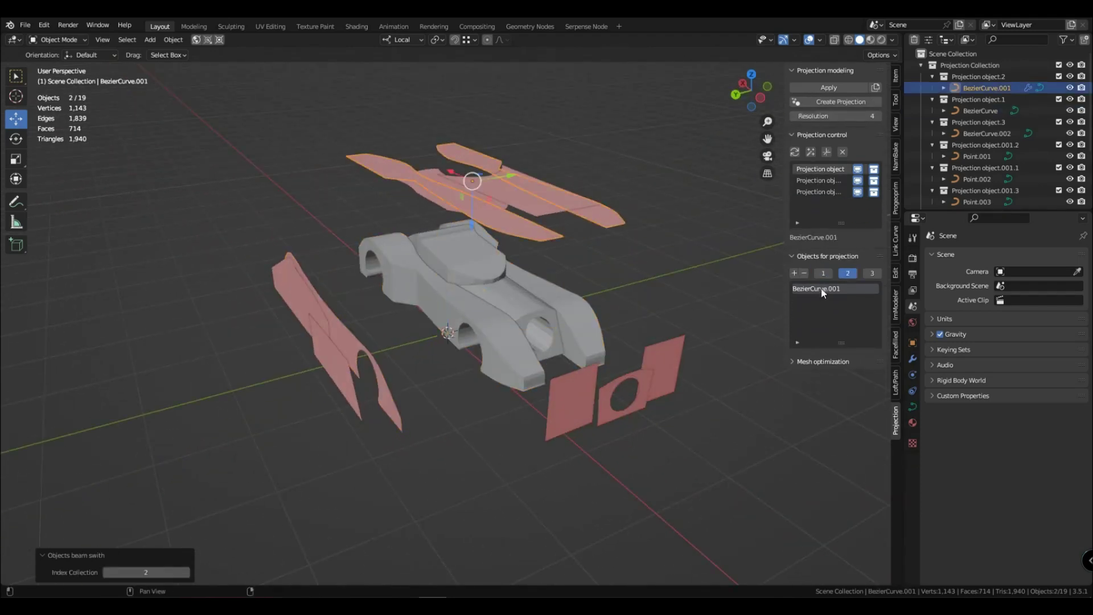
left_click(834, 288)
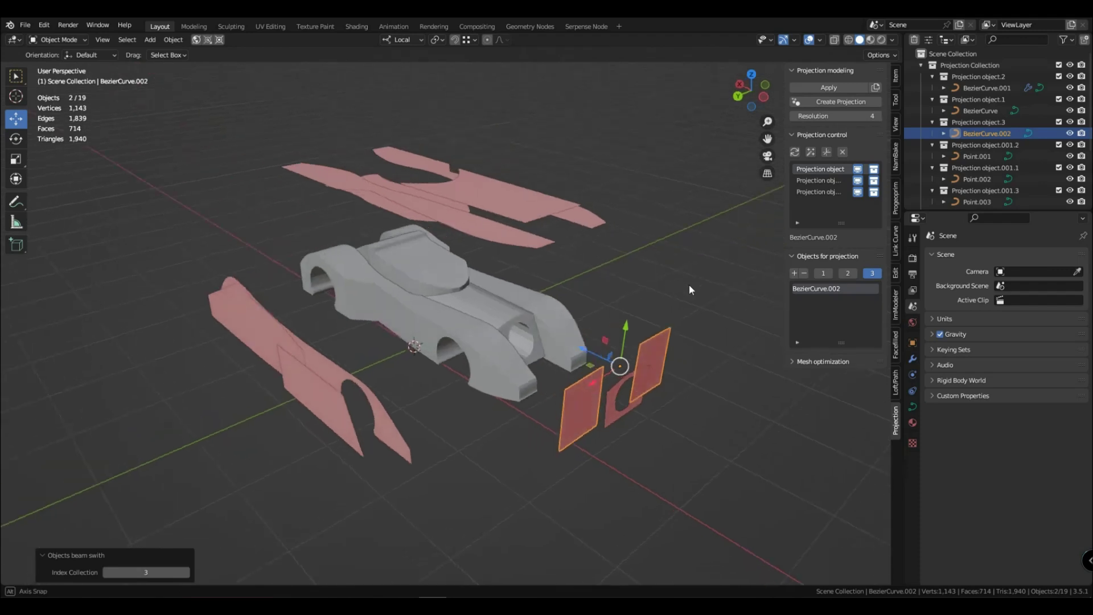
middle_click_drag(688, 284, 640, 282)
left_click(814, 193)
left_click(813, 195)
left_click(822, 206)
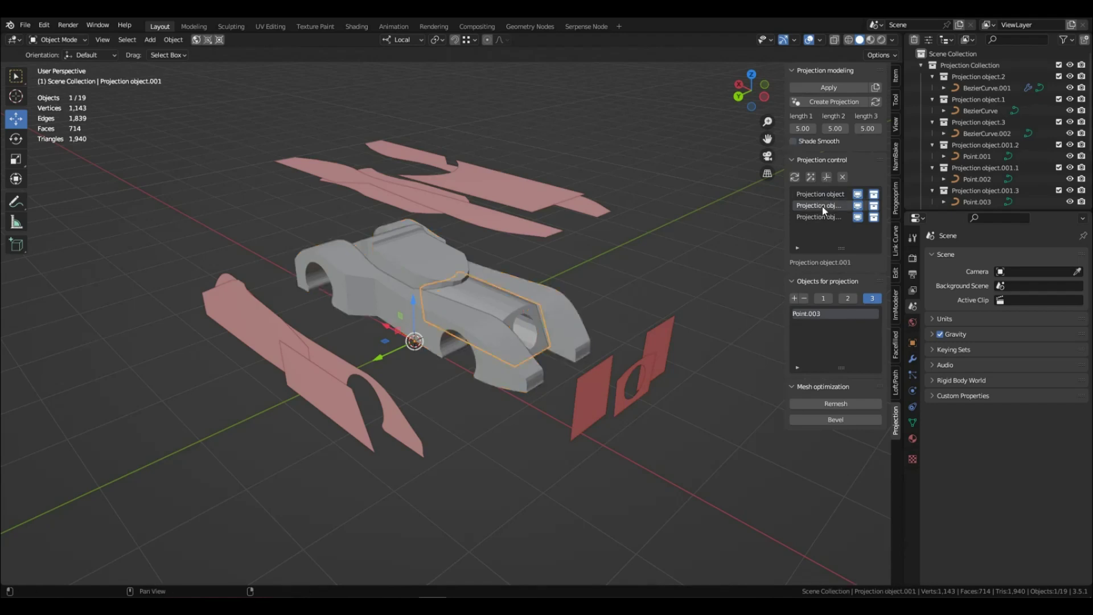
Remesh the main Projection object into a quad grid at scale 0.952
left_click(806, 217)
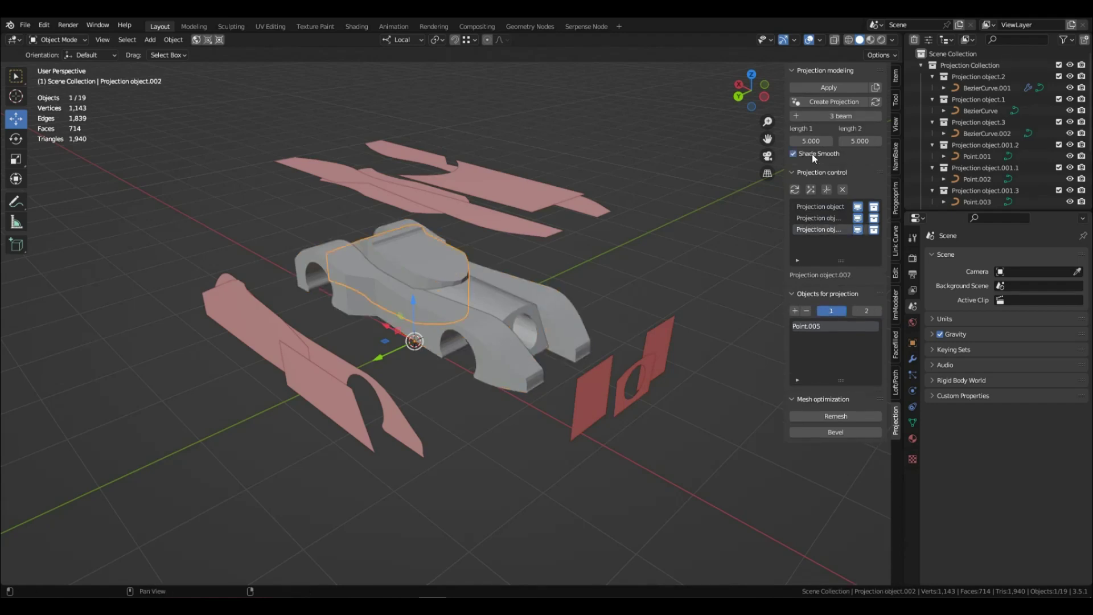
left_click(493, 371)
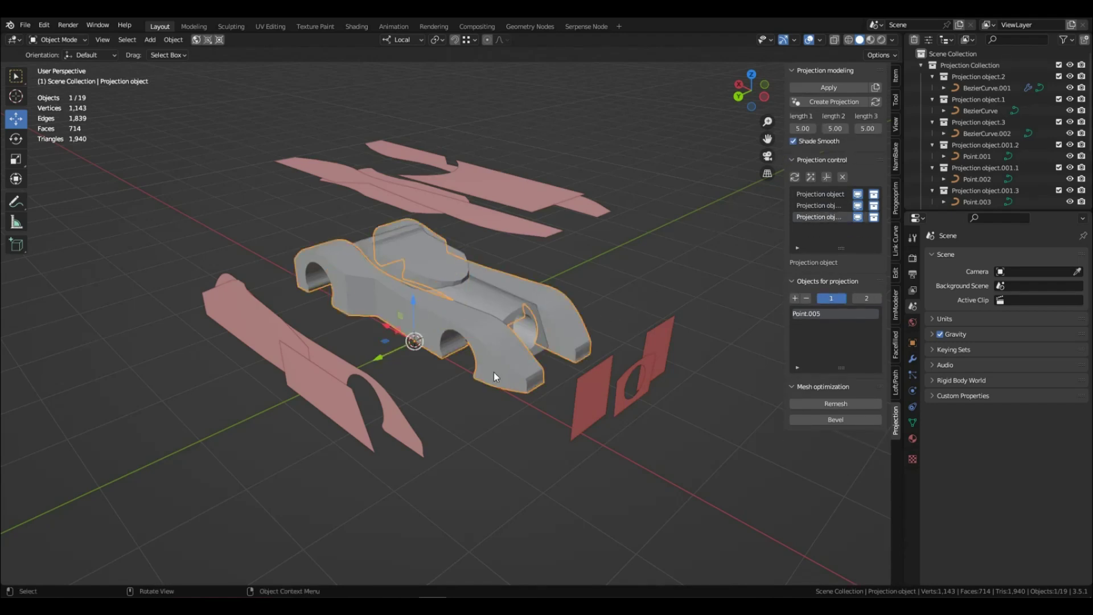
left_click(667, 289)
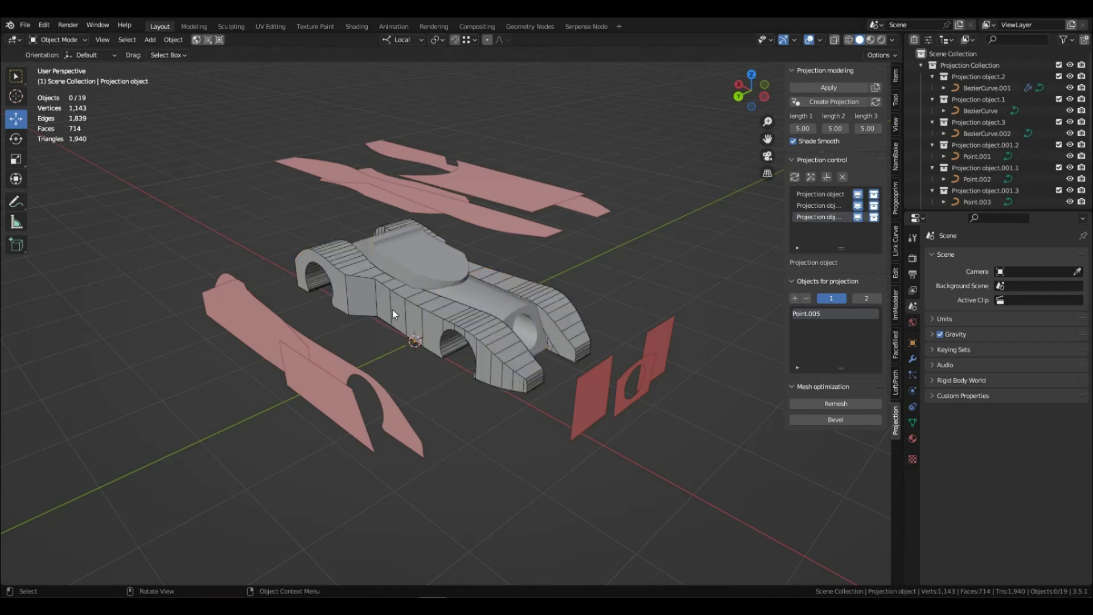
left_click(501, 362)
left_click(831, 403)
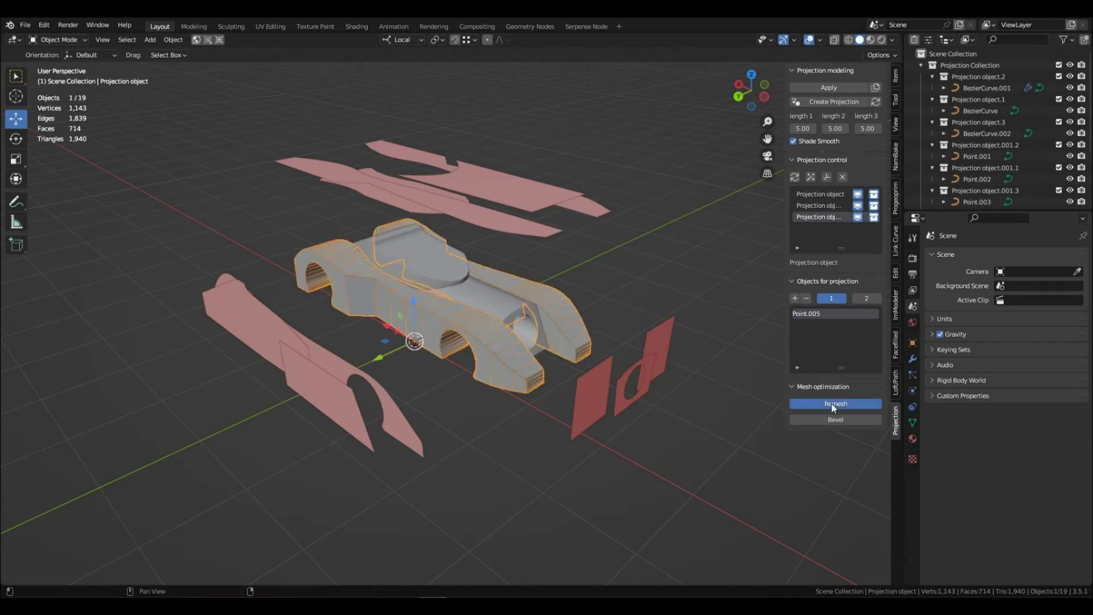
left_click(846, 430)
type("0.952")
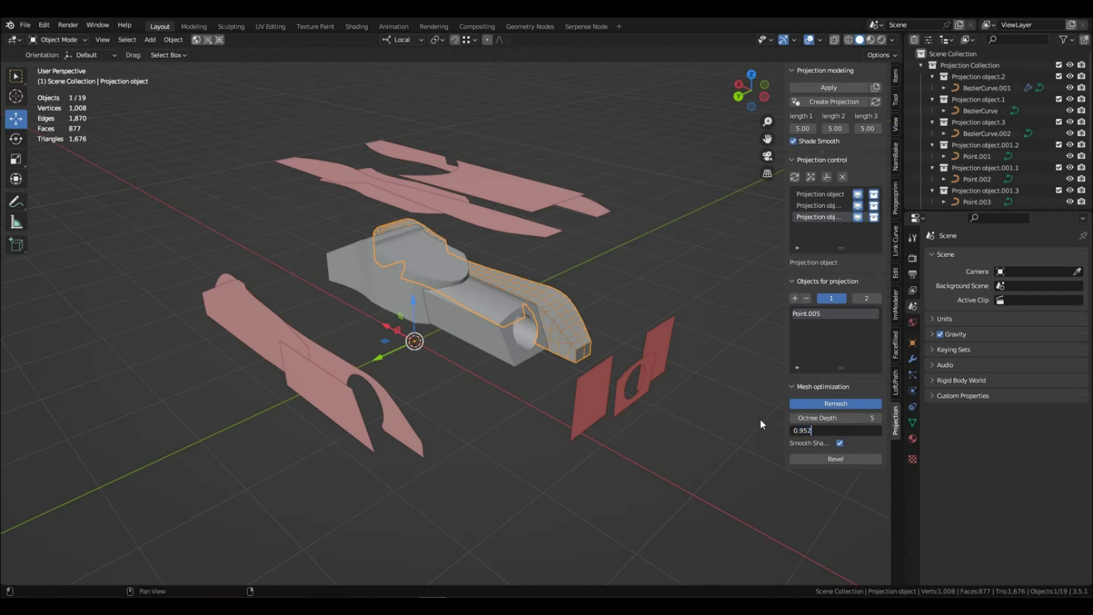
key("Return")
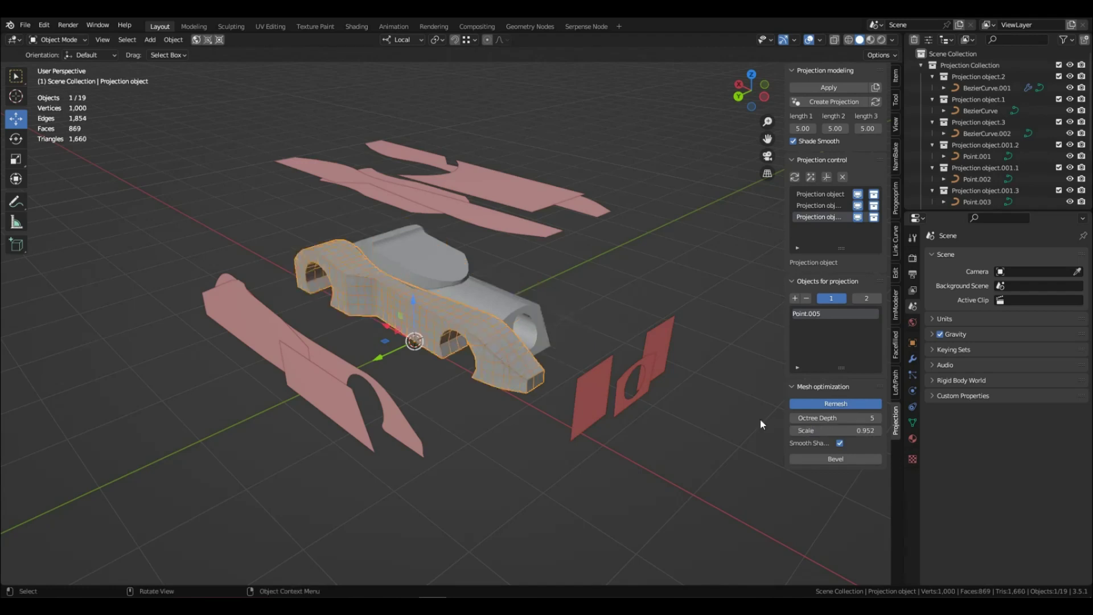
left_click(732, 400)
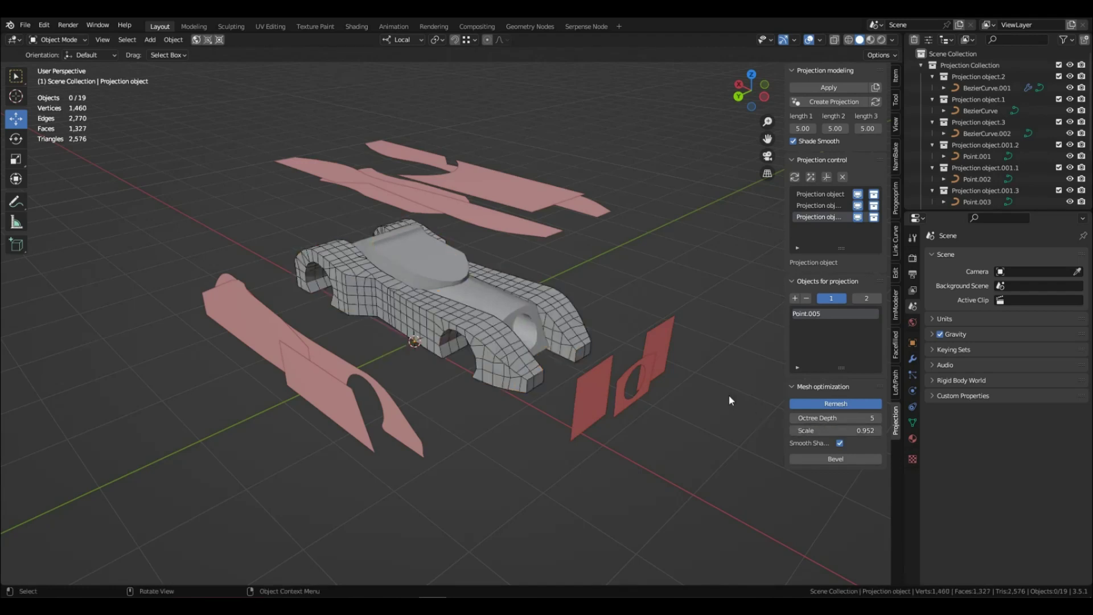
left_click(504, 309)
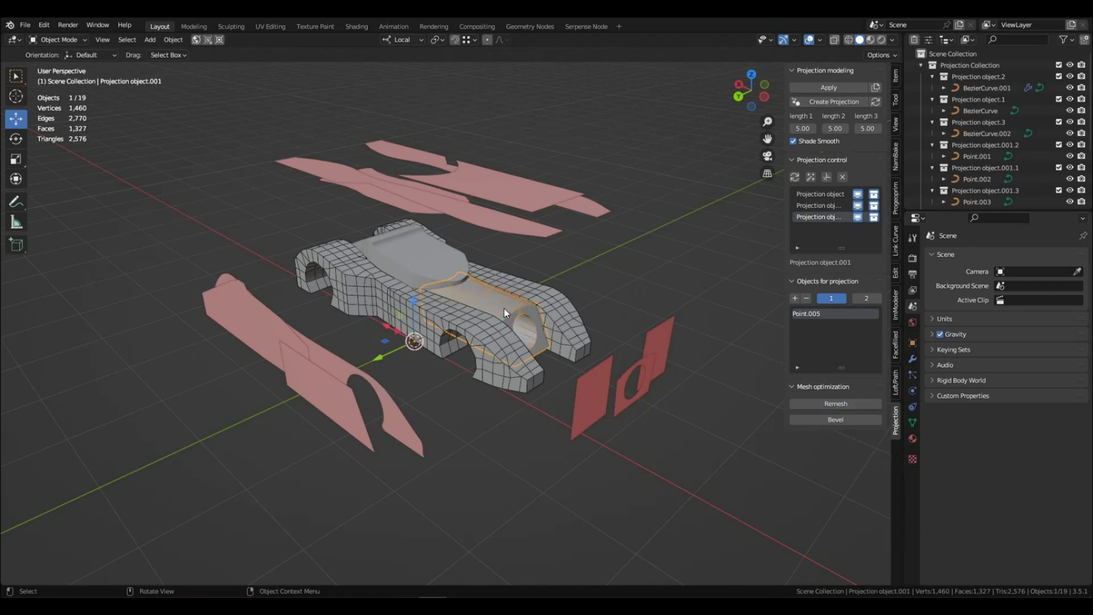
Remesh the rear piece Projection object.001 at scale 0.557
key("alt+a")
left_click(820, 402)
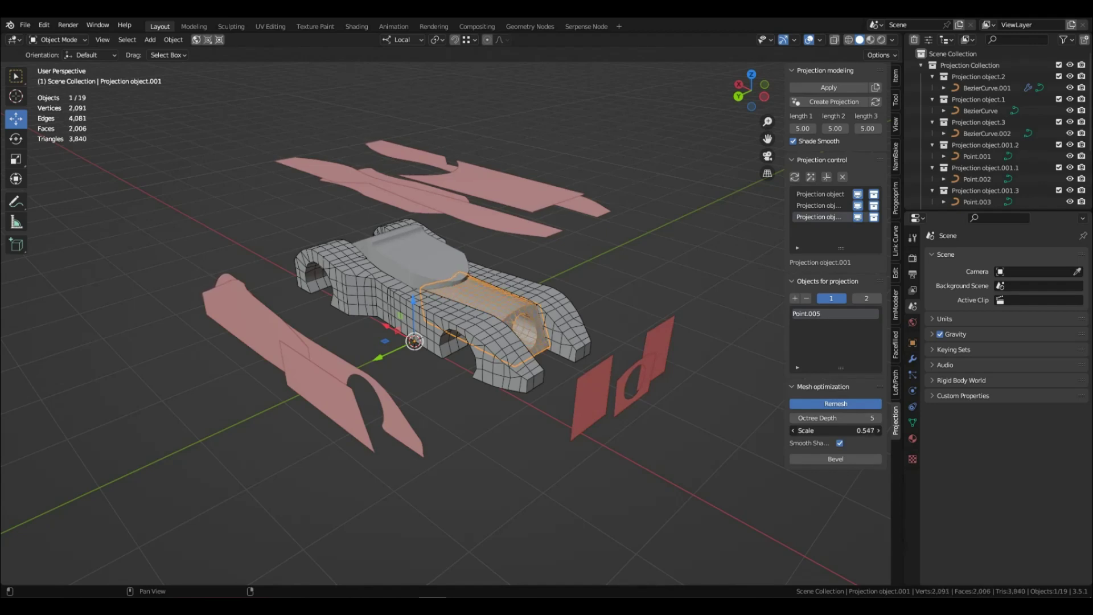
left_click(633, 298)
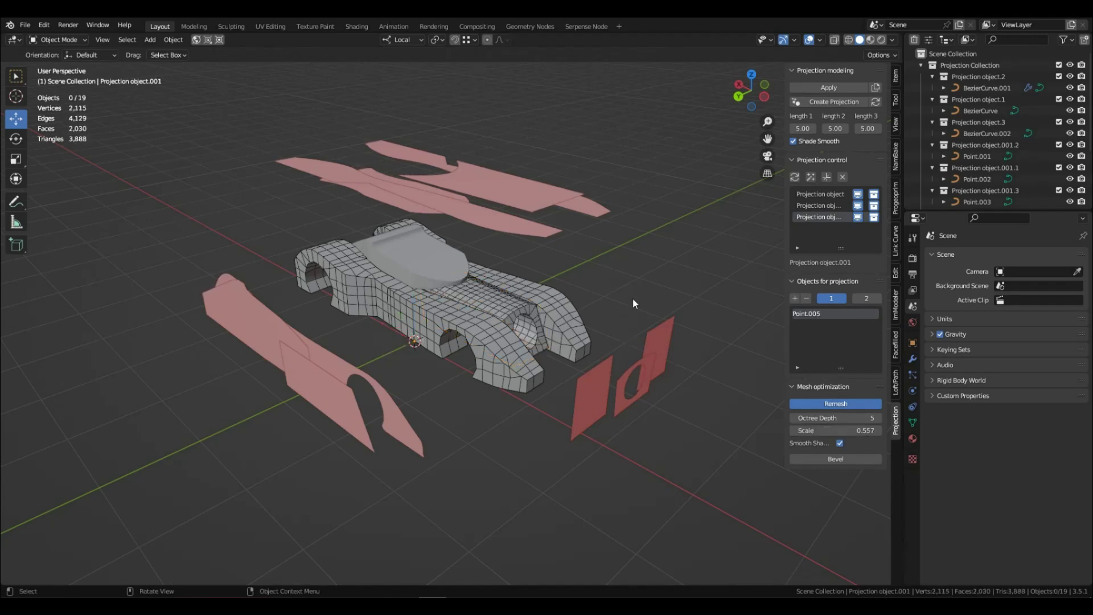
Remesh the canopy Projection object.002 at scale 0.525, then select hole curve Point.003
left_click(439, 244)
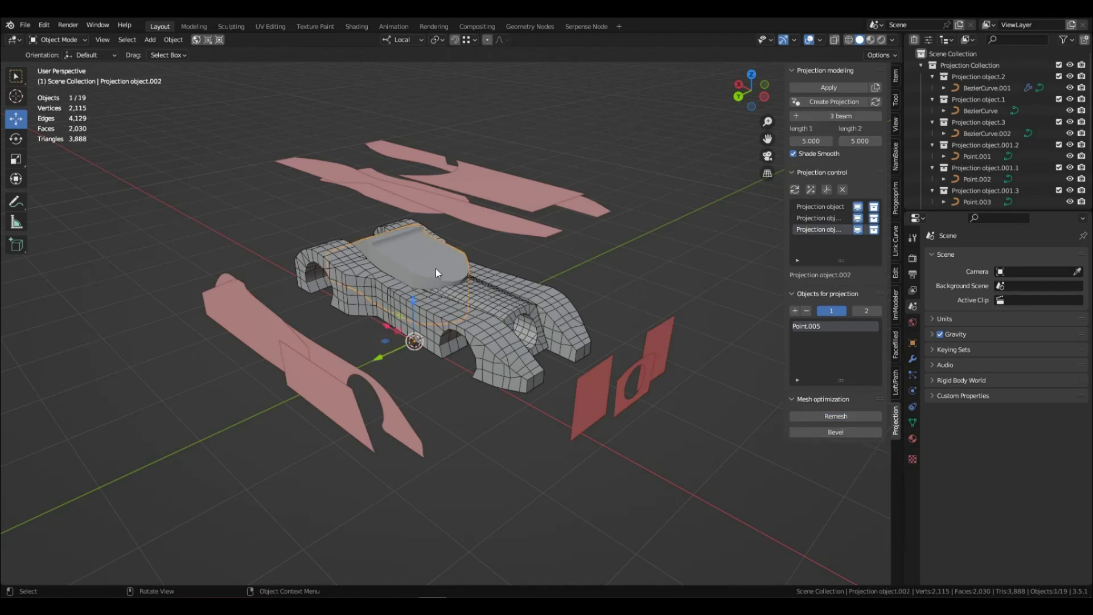
left_click(856, 418)
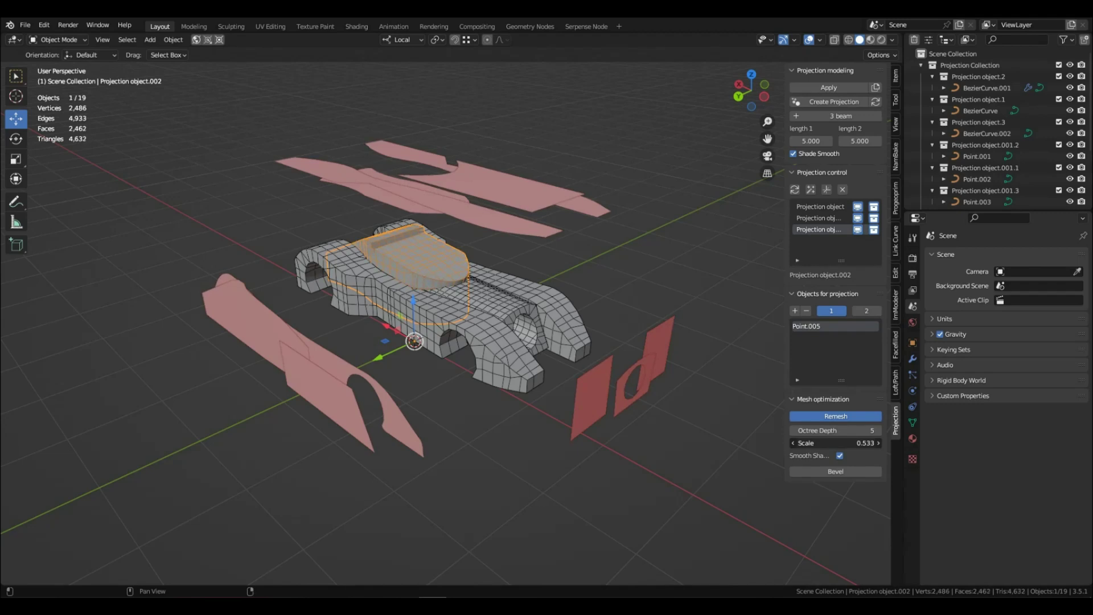
left_click(671, 337)
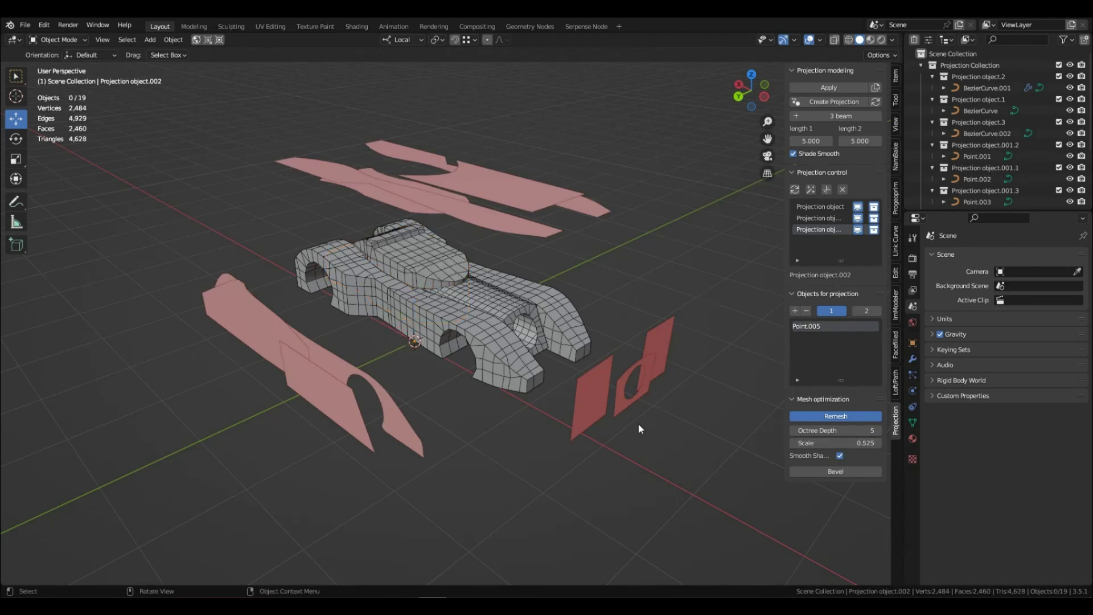
left_click(623, 409)
middle_click_drag(623, 409, 623, 420)
scroll(624, 421, "up", 3)
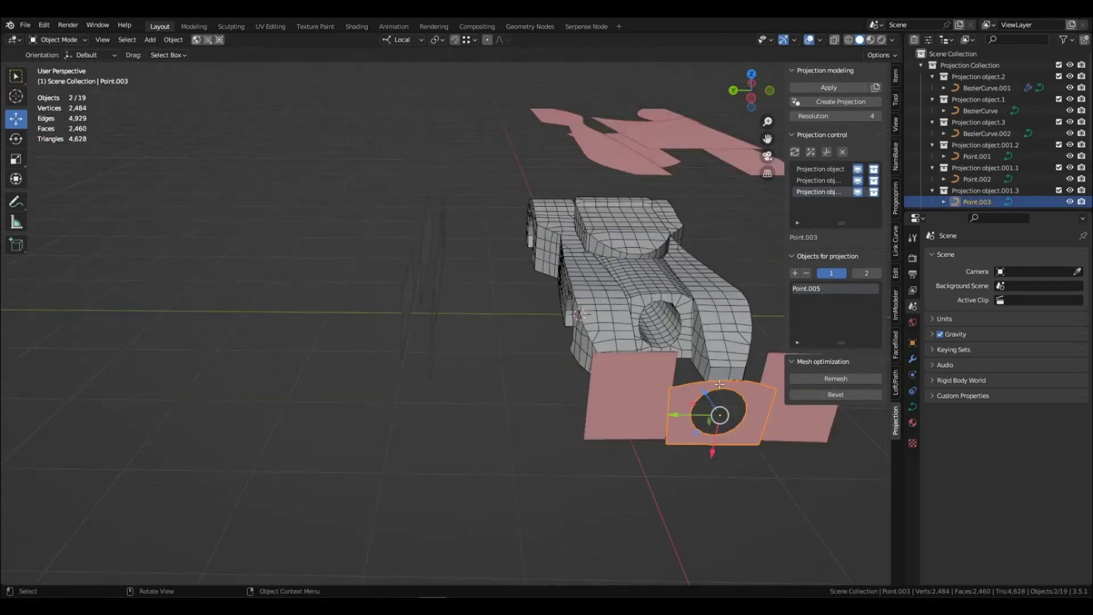
Scale the Point.003 hole curve's points down to 0.935 in Edit Mode
key("Tab")
key("s")
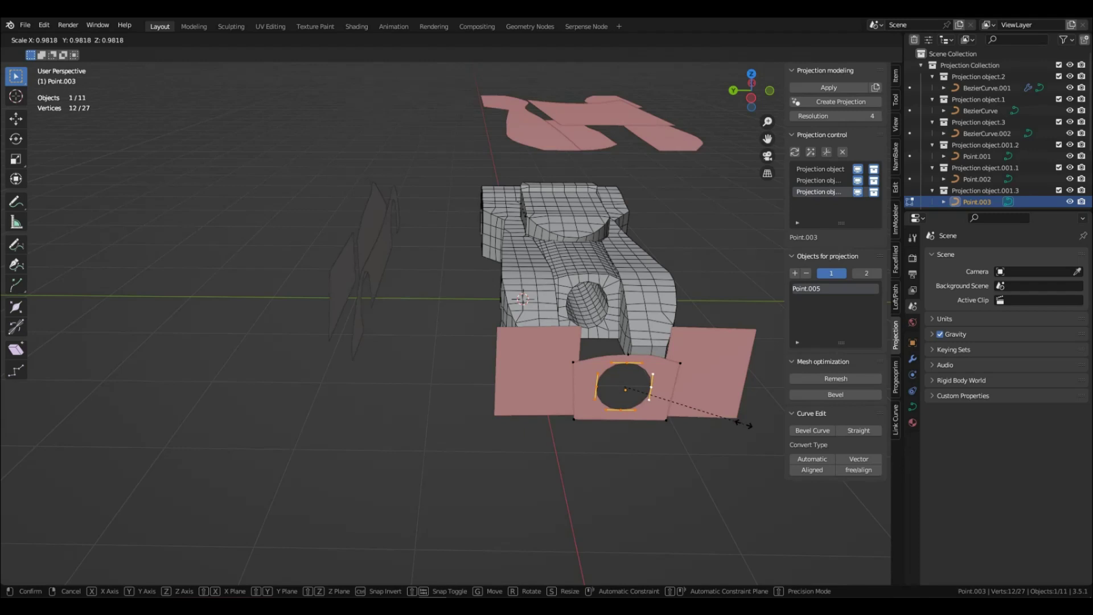
left_click(740, 424)
middle_click_drag(737, 421, 693, 427)
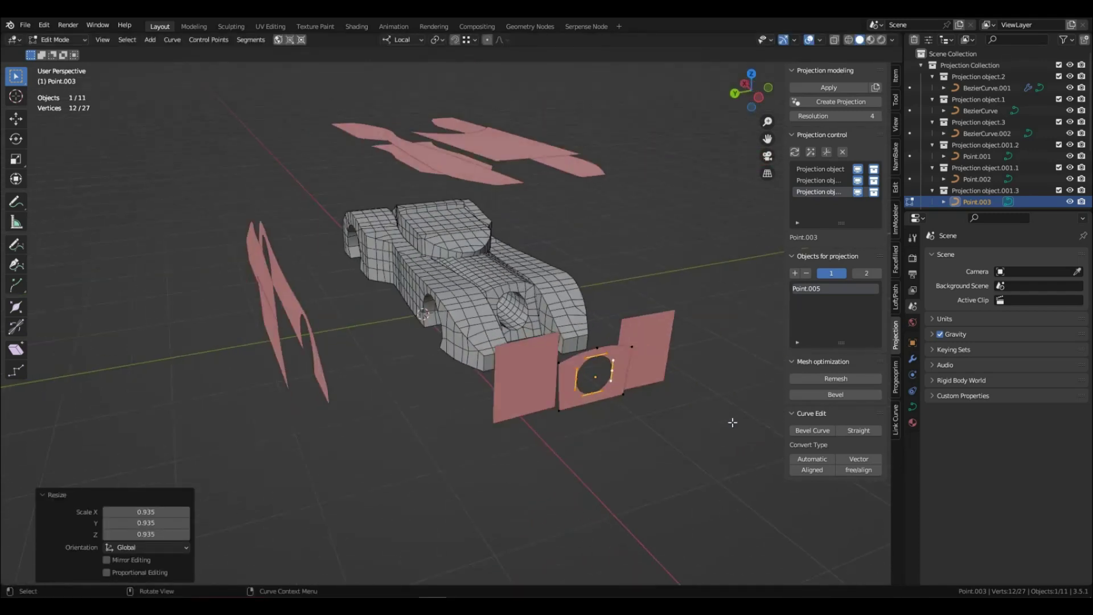
key("Tab")
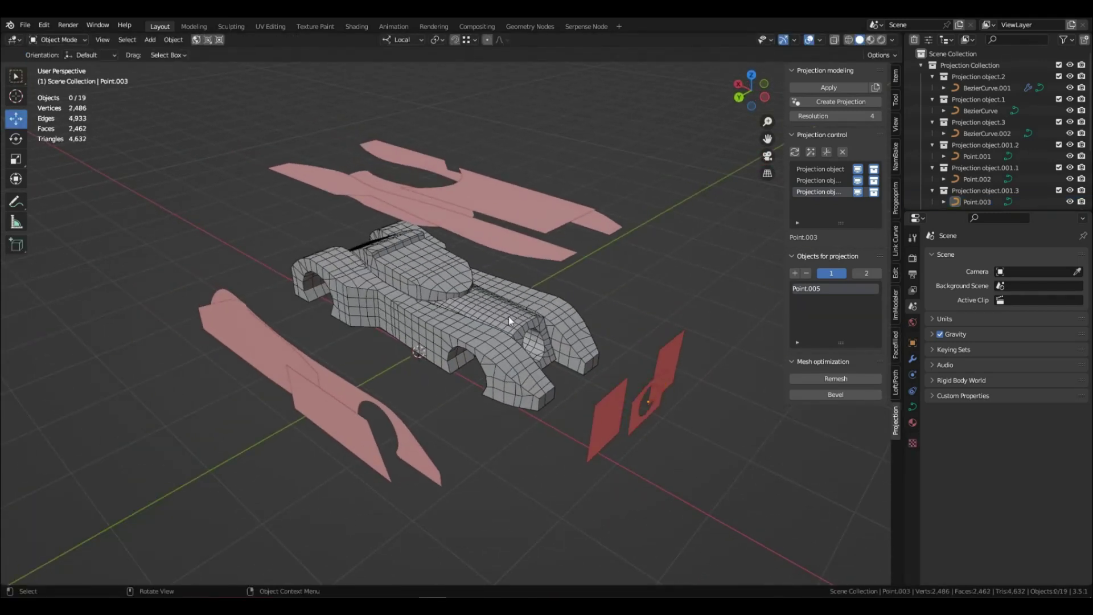
Bevel the main carriage body edges by 0.02 m with 3 segments
left_click(508, 317)
left_click(497, 346)
left_click(436, 268, "alt")
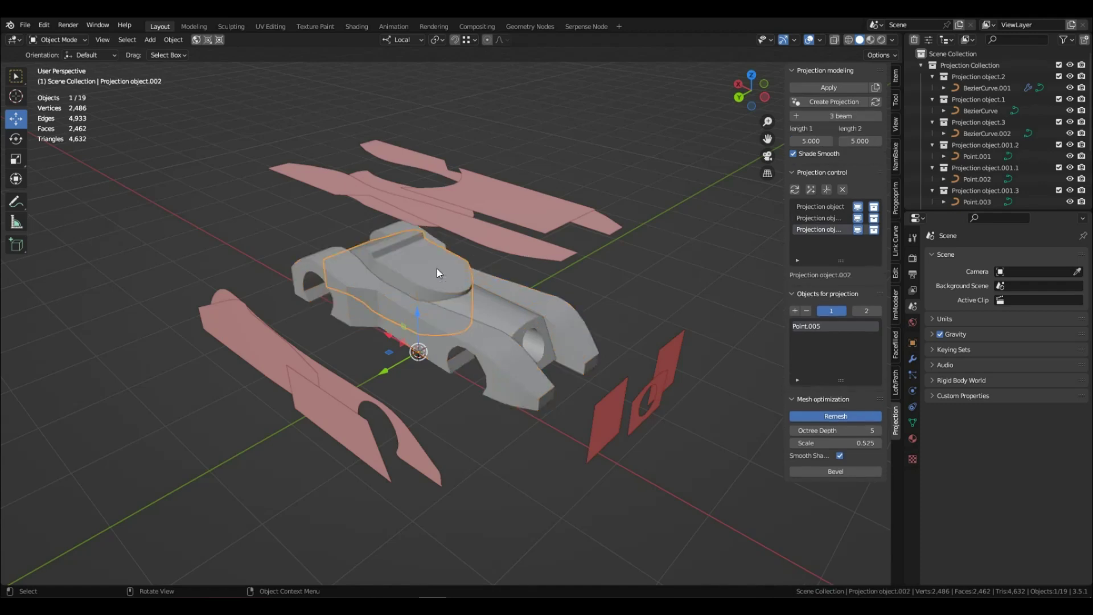
left_click(495, 359)
left_click(811, 460)
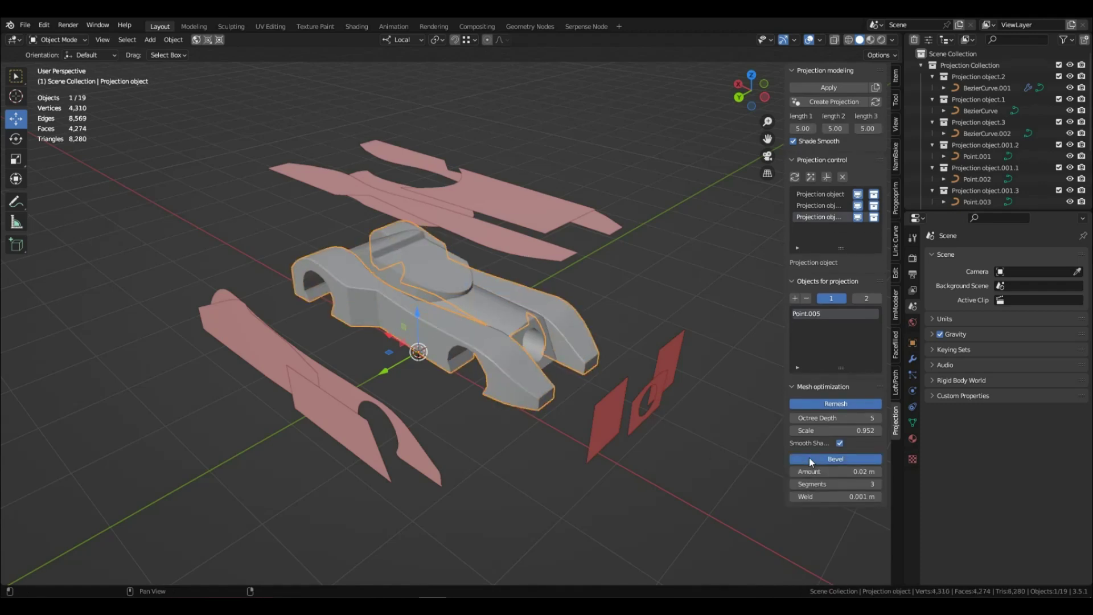
Apply the same bevel to the canopy Projection object.002, then type 'ovrzull'
left_click(448, 281)
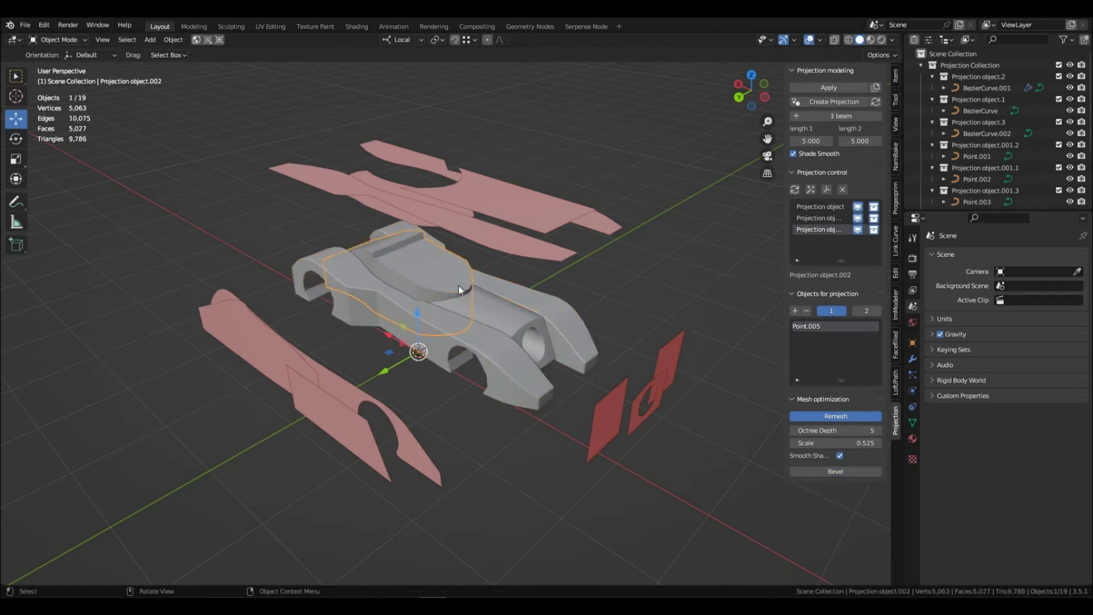
left_click(822, 472)
middle_click_drag(595, 371, 568, 364)
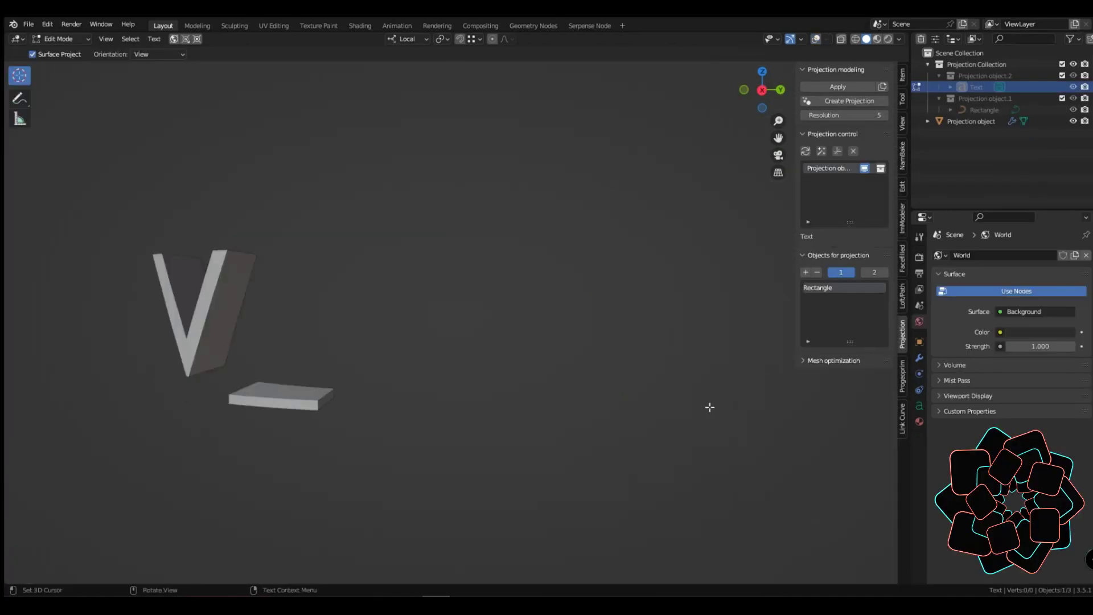
type("ov")
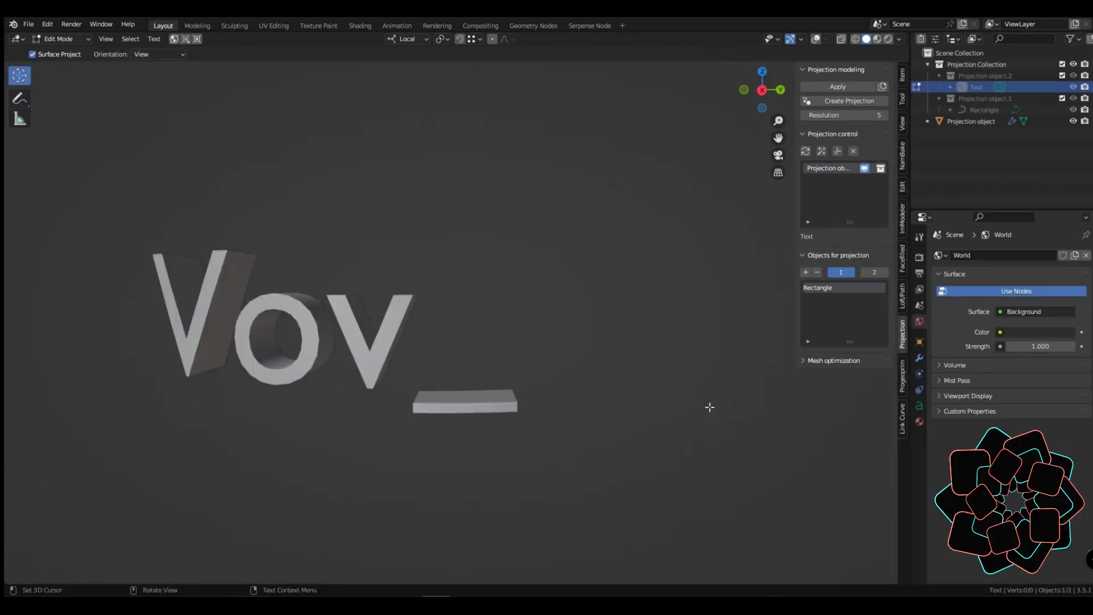
type("rzul")
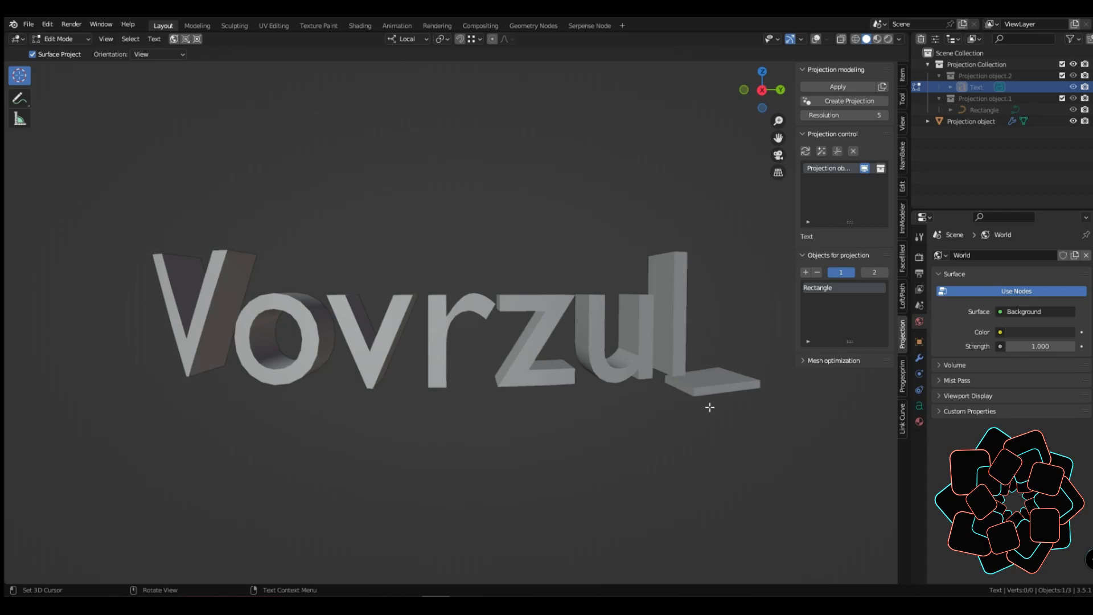